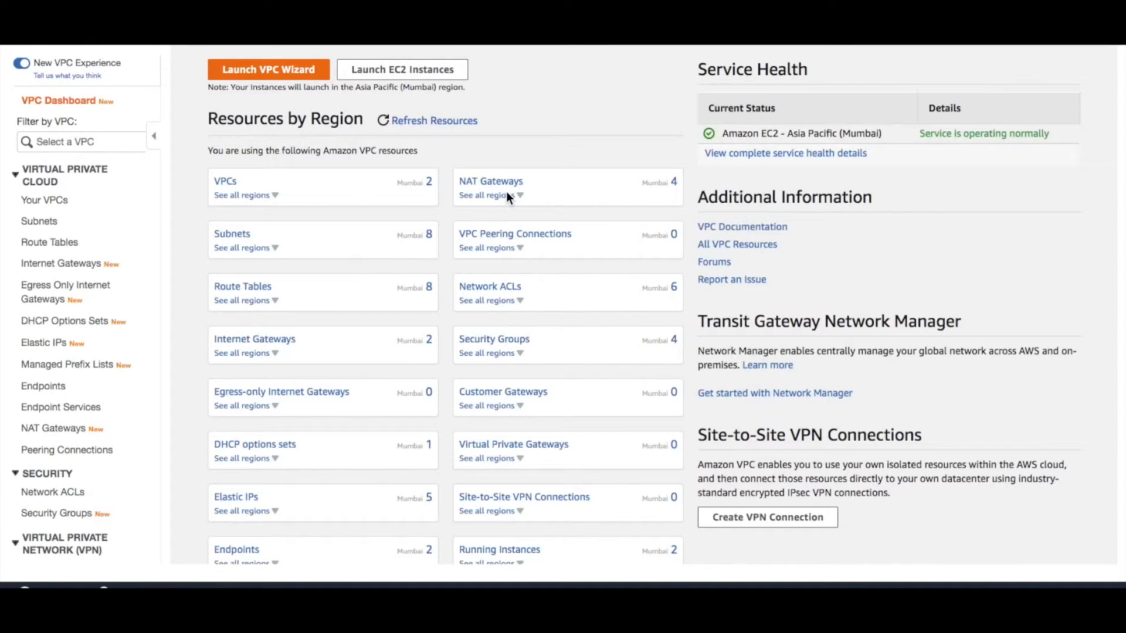
# Open the VPC list, then switch to the terminal and rerun "telnet 10.248.206.33 22" to test connectivity between the VPCs.
pyautogui.click(228, 182)
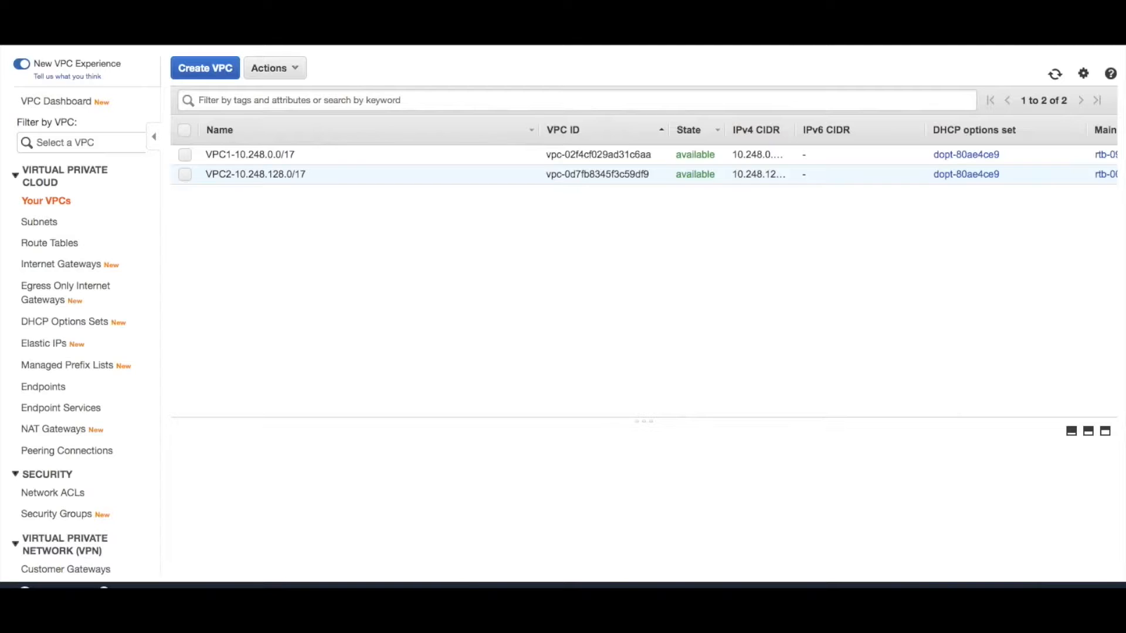
pyautogui.press('super+Tab')
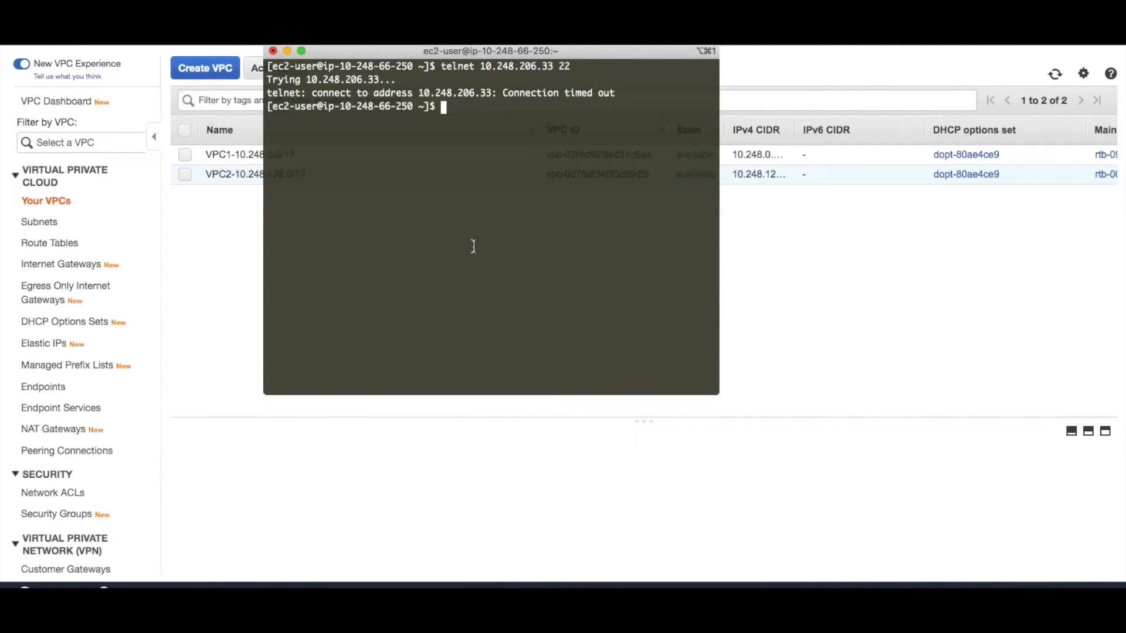
pyautogui.press('Up')
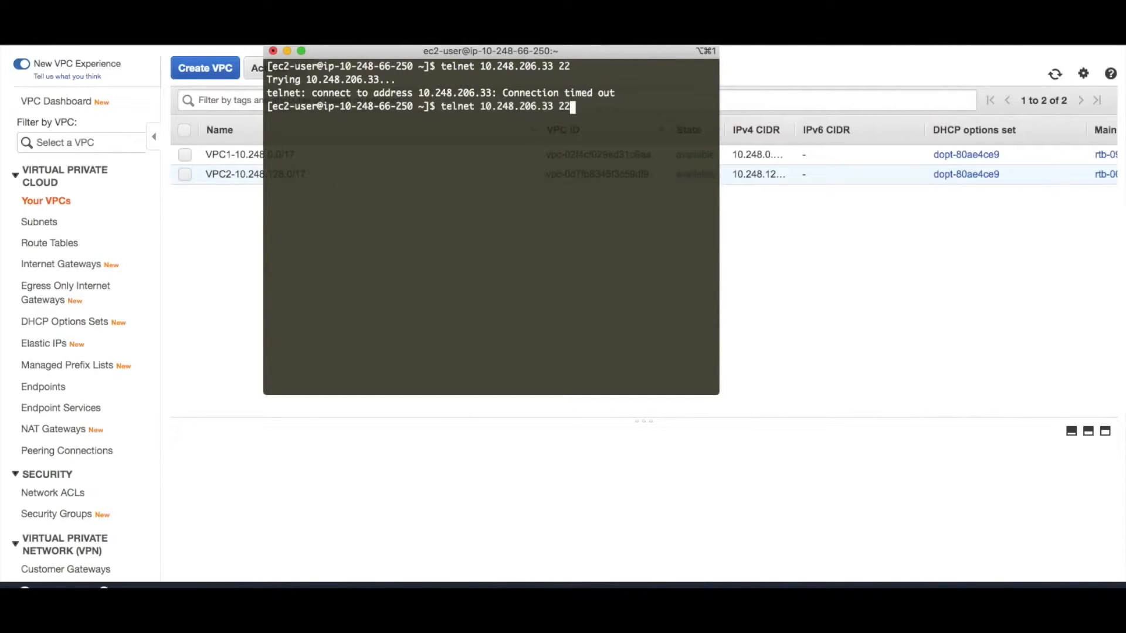
pyautogui.press('Return')
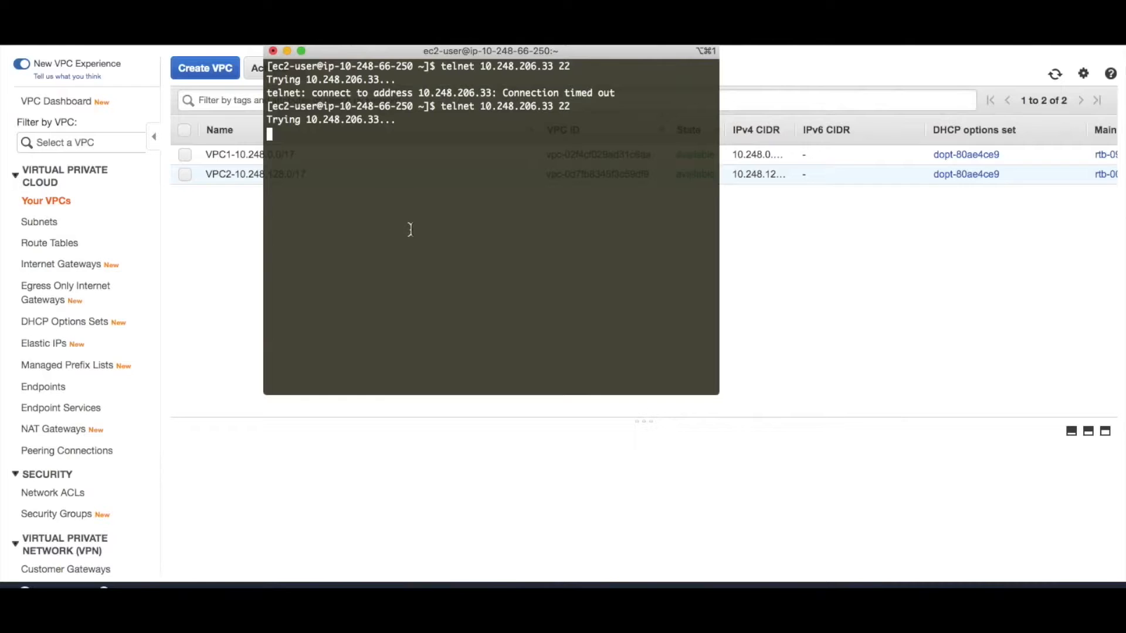
# Switch back to the AWS Management Console and go to the VPC service's Transit Gateways page.
pyautogui.click(252, 237)
pyautogui.scroll(-5, 118, 255)
pyautogui.scroll(5, 117, 255)
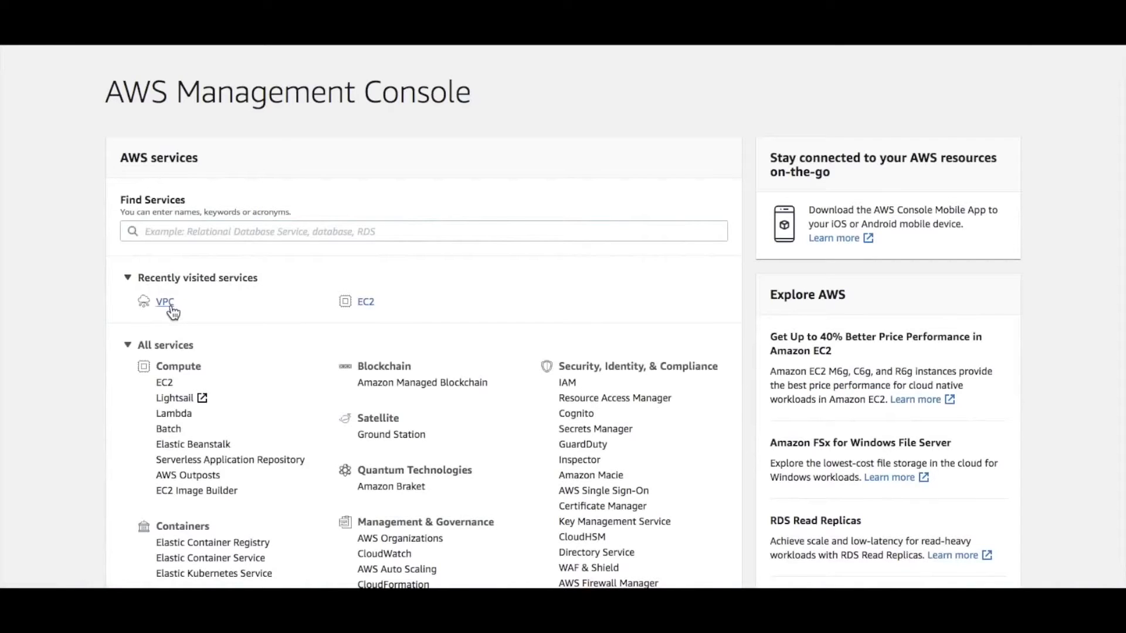
pyautogui.click(173, 313)
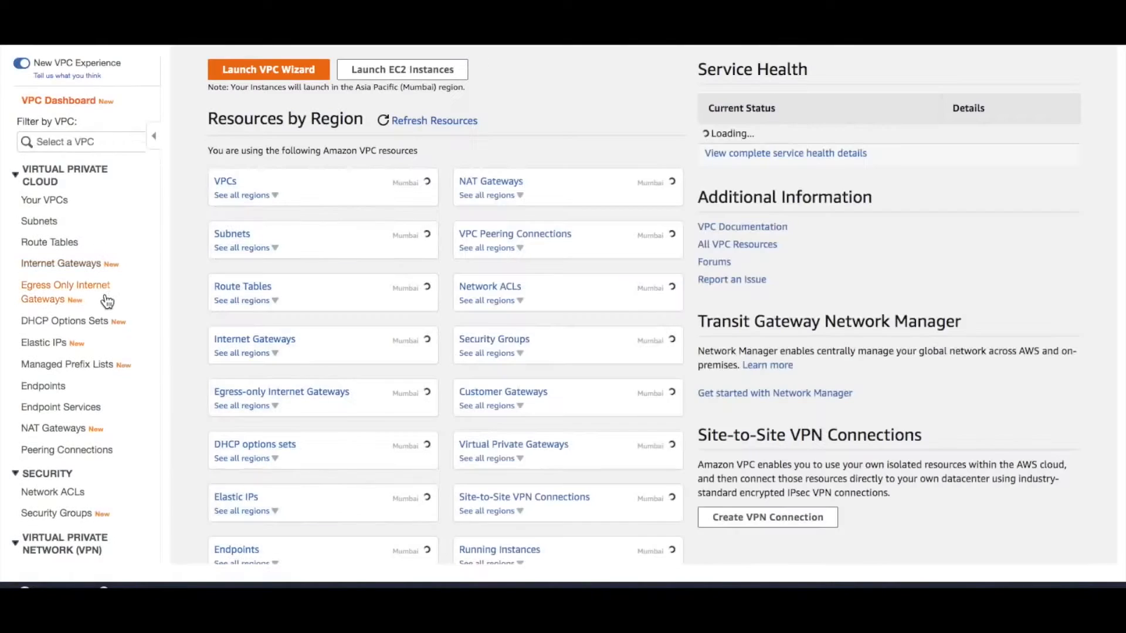
pyautogui.scroll(-5, 97, 275)
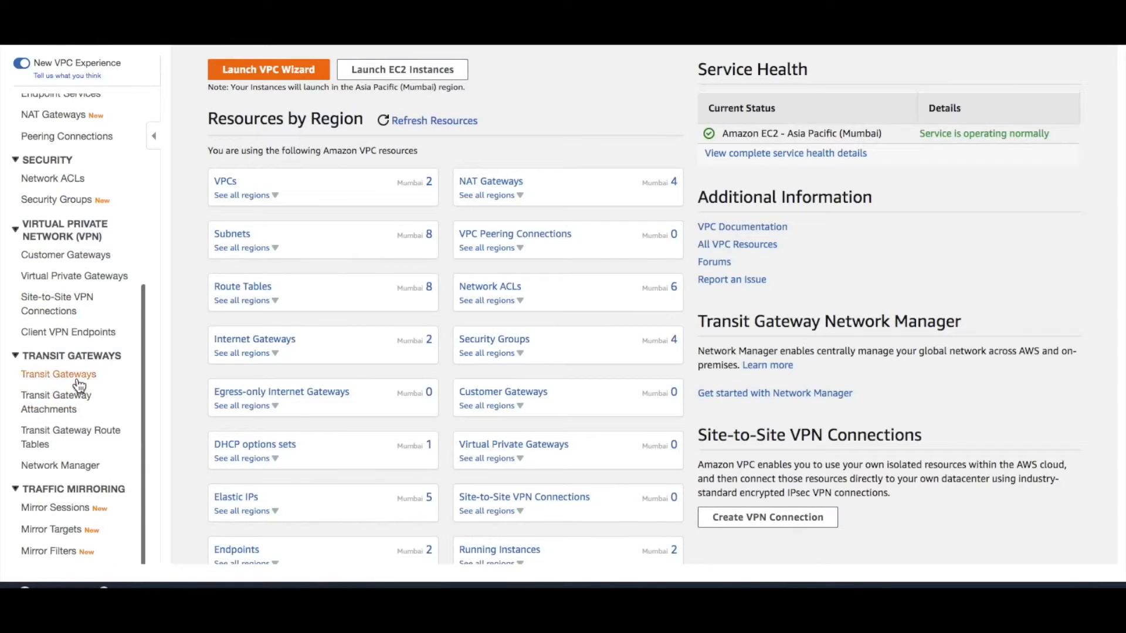
pyautogui.click(77, 377)
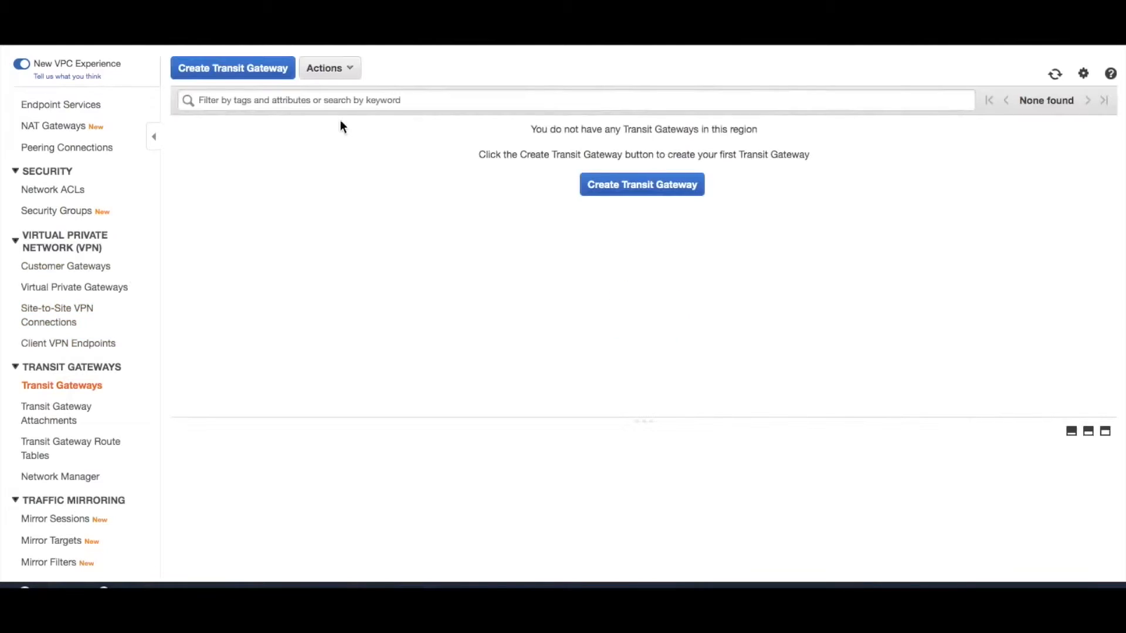
# Set up a new transit gateway named Demo-TGW with default route table association and default route table propagation disabled.
pyautogui.click(615, 186)
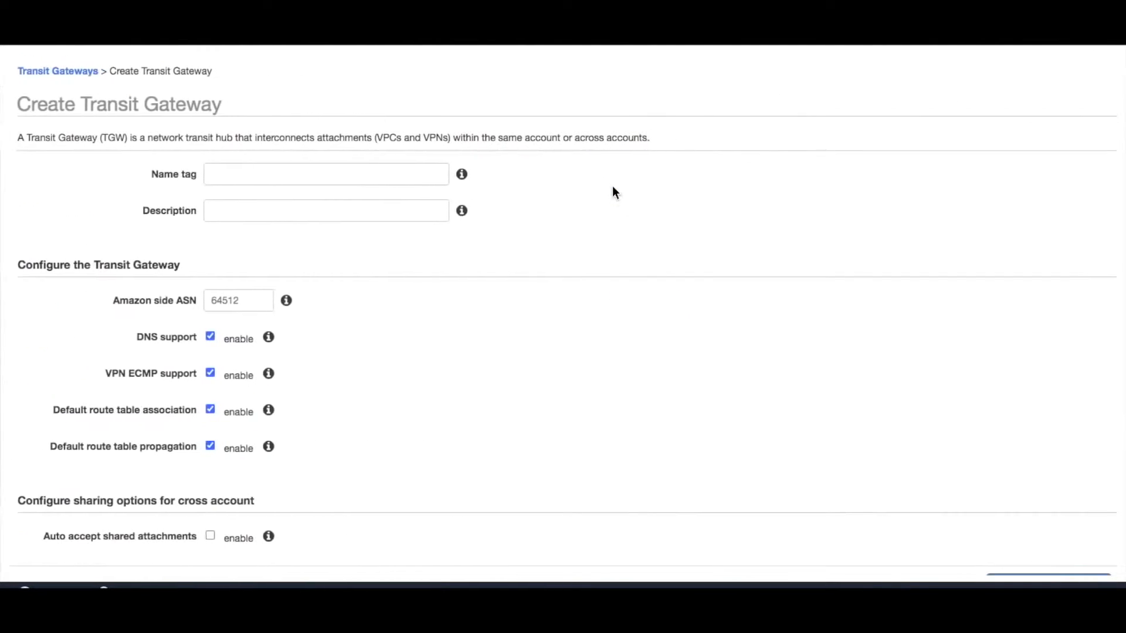
pyautogui.click(334, 176)
pyautogui.write('D')
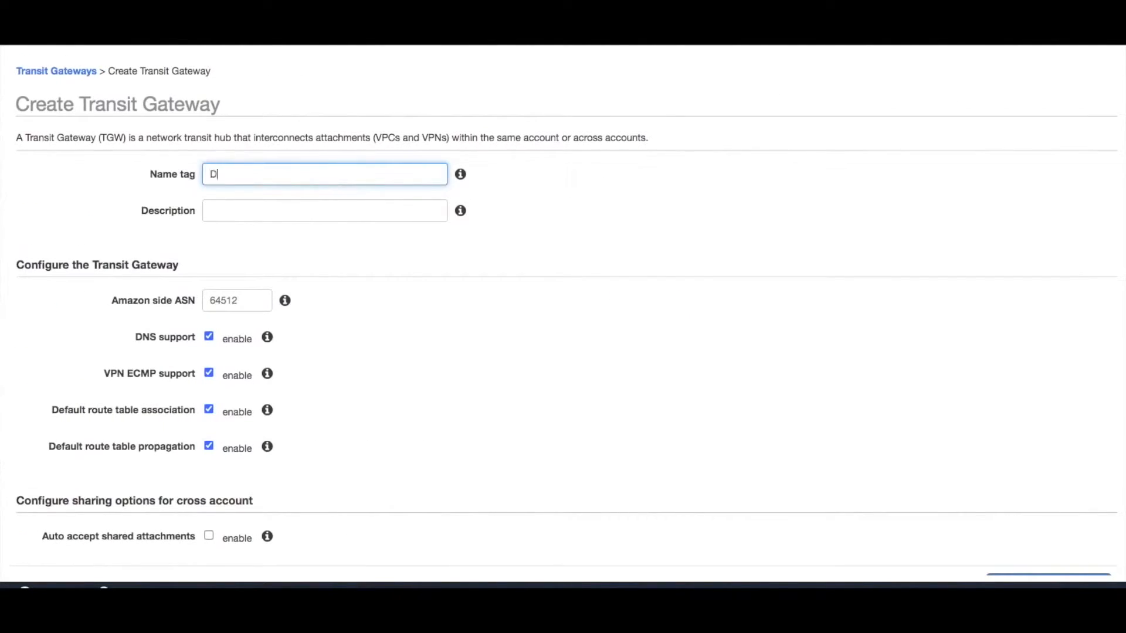
pyautogui.write('emo-TGW')
pyautogui.click(212, 412)
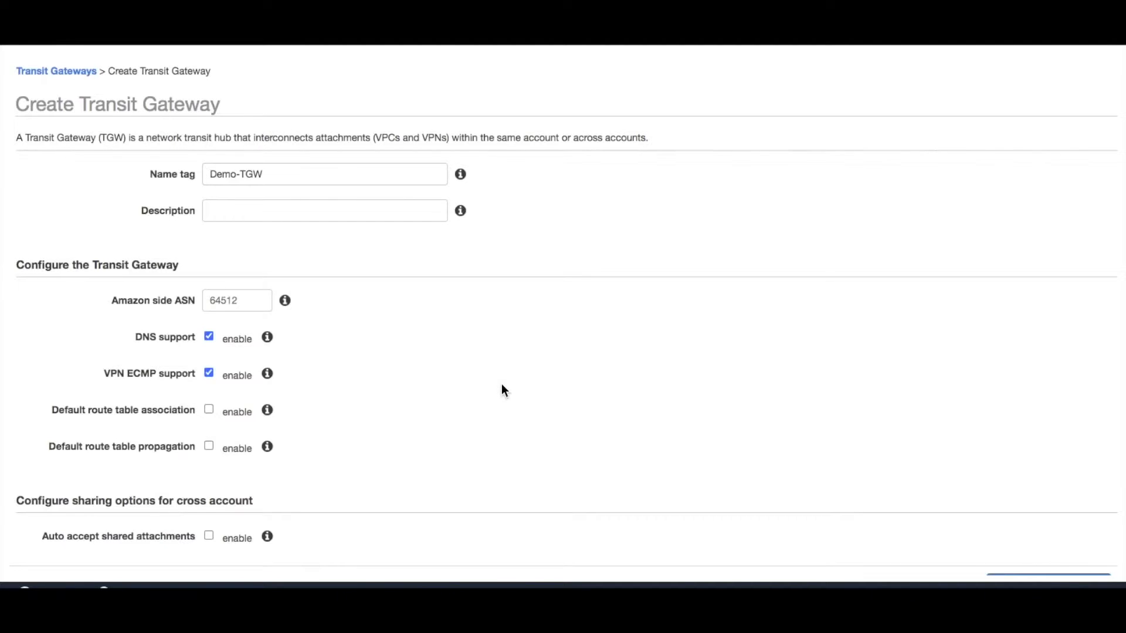
pyautogui.scroll(-1, 502, 386)
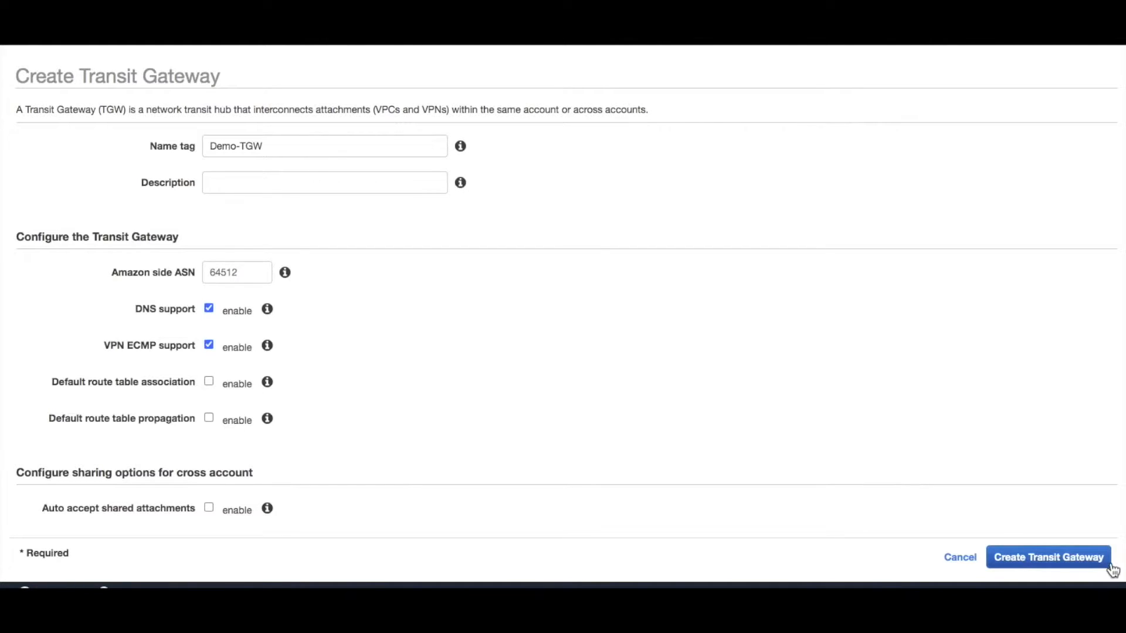
# Create the configured transit gateway and refresh the transit gateway list to check its state.
pyautogui.click(1085, 563)
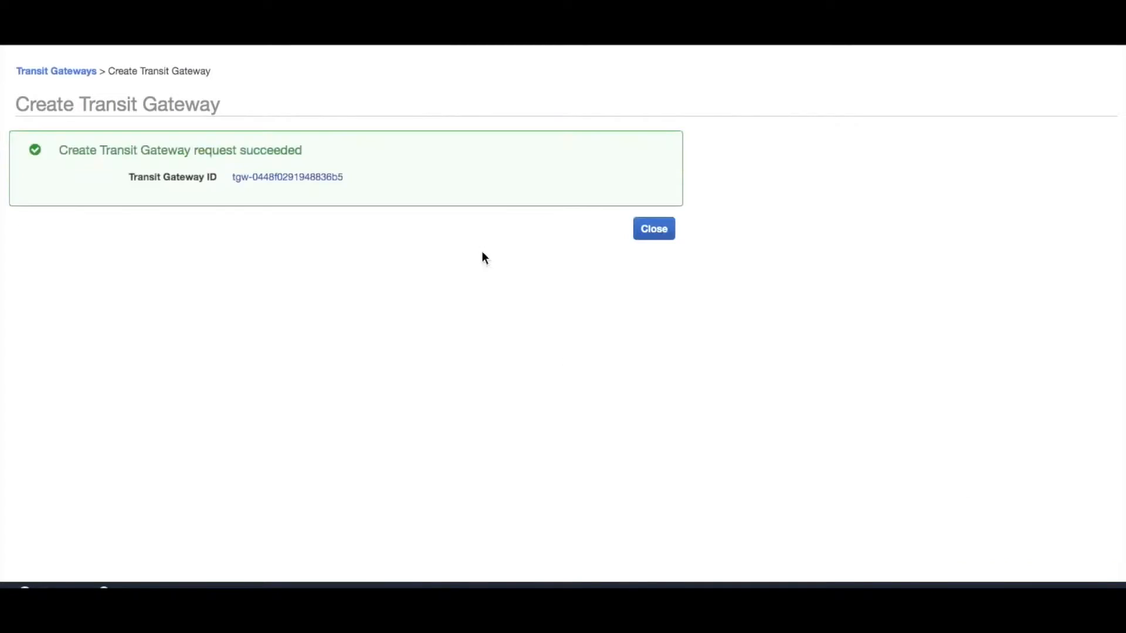
pyautogui.click(654, 228)
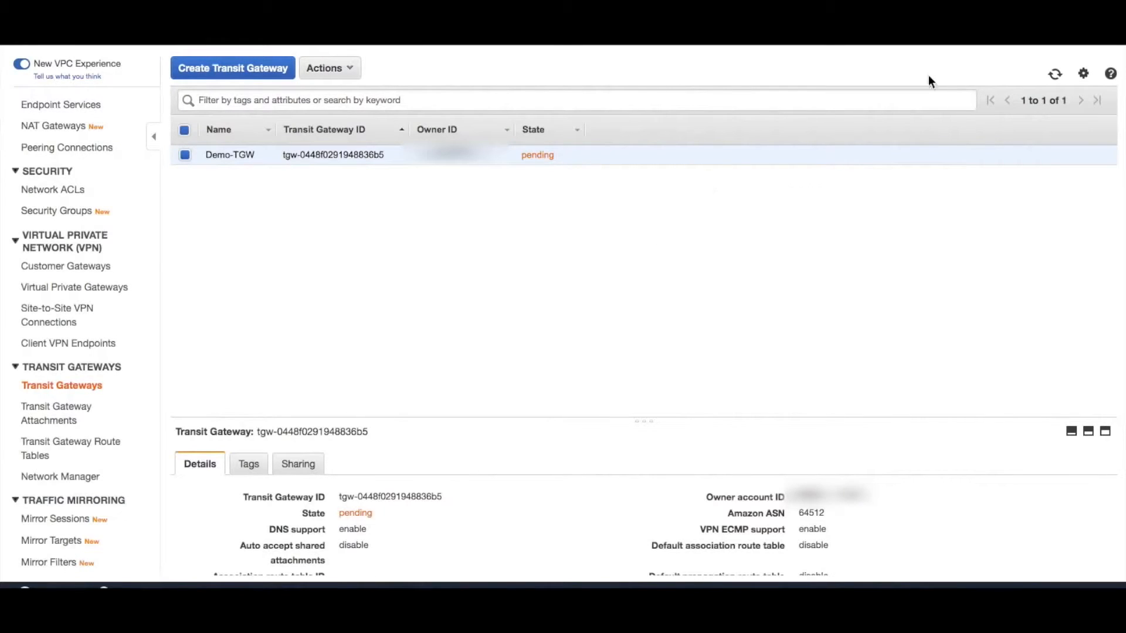
pyautogui.click(1055, 74)
pyautogui.click(1053, 77)
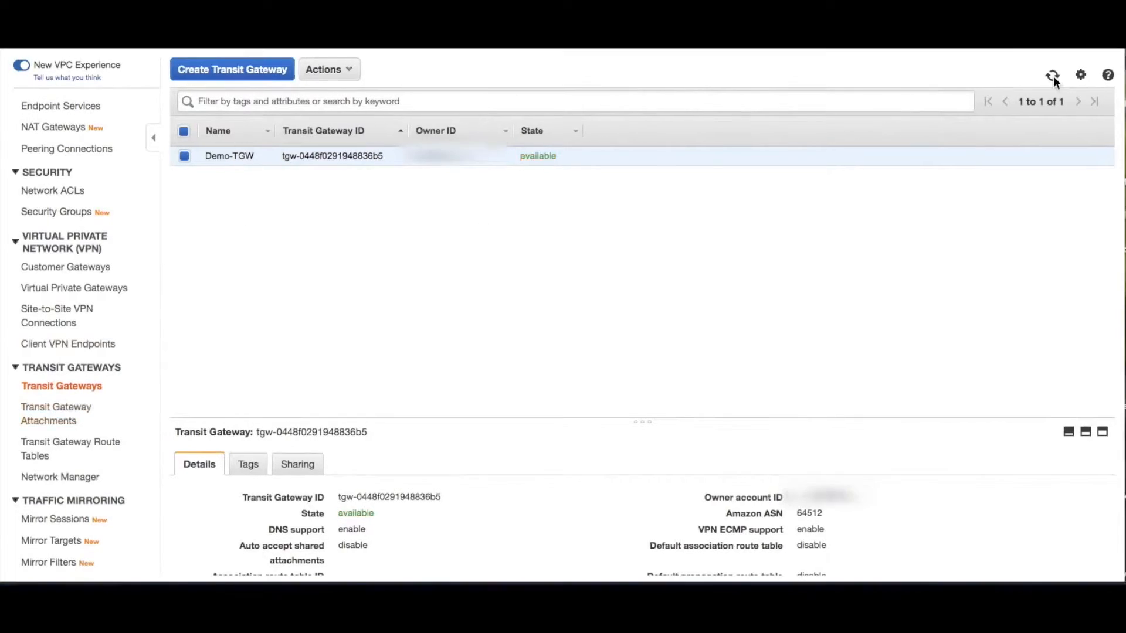
pyautogui.click(1054, 77)
# Start a VPC-type transit gateway attachment for Demo-TGW and name it VPC1-Attachment.
pyautogui.click(66, 423)
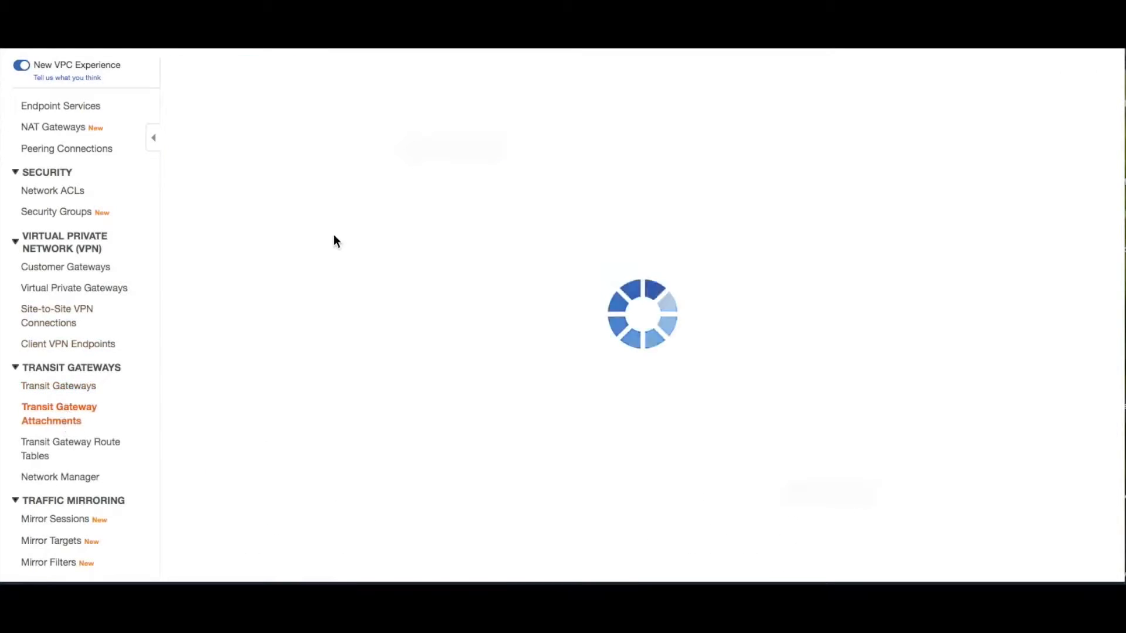
pyautogui.click(316, 72)
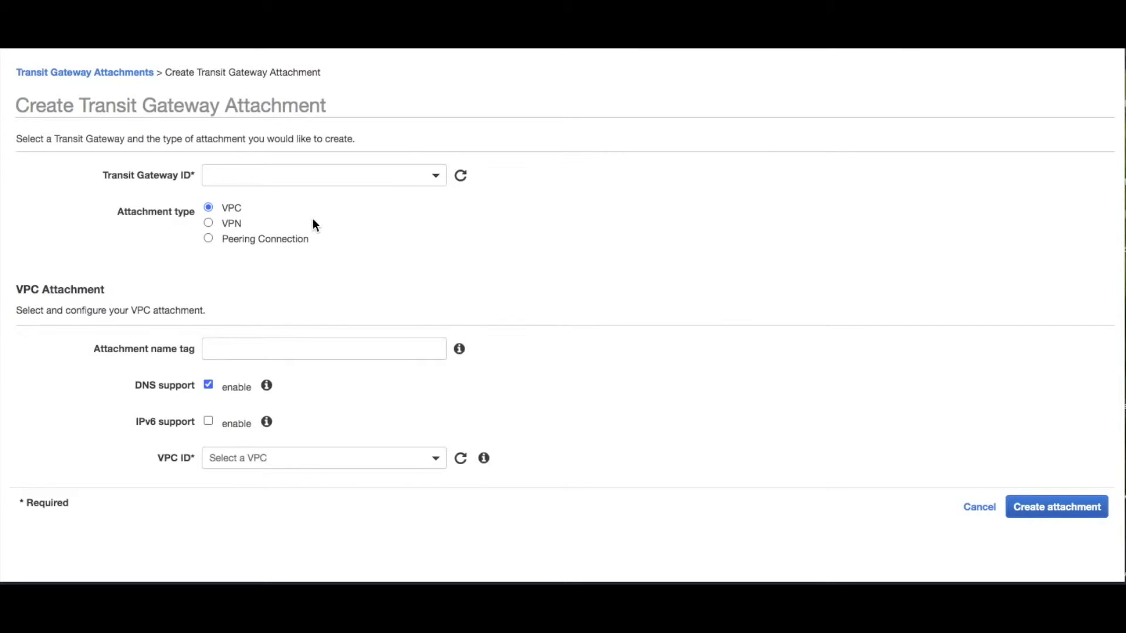
pyautogui.click(435, 178)
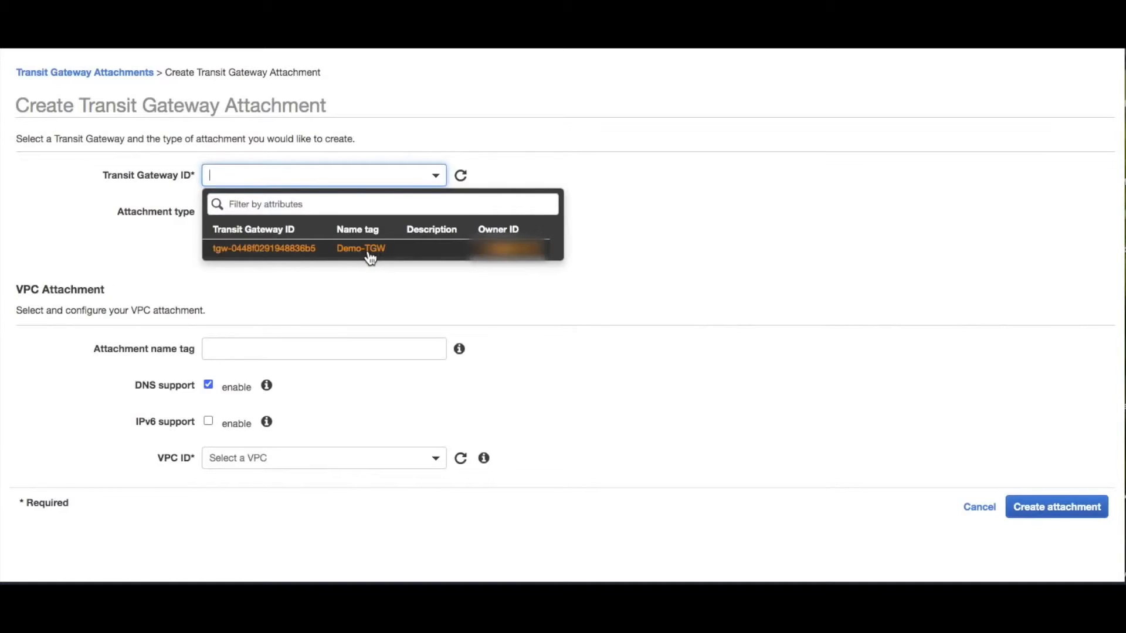
pyautogui.click(364, 252)
pyautogui.click(250, 350)
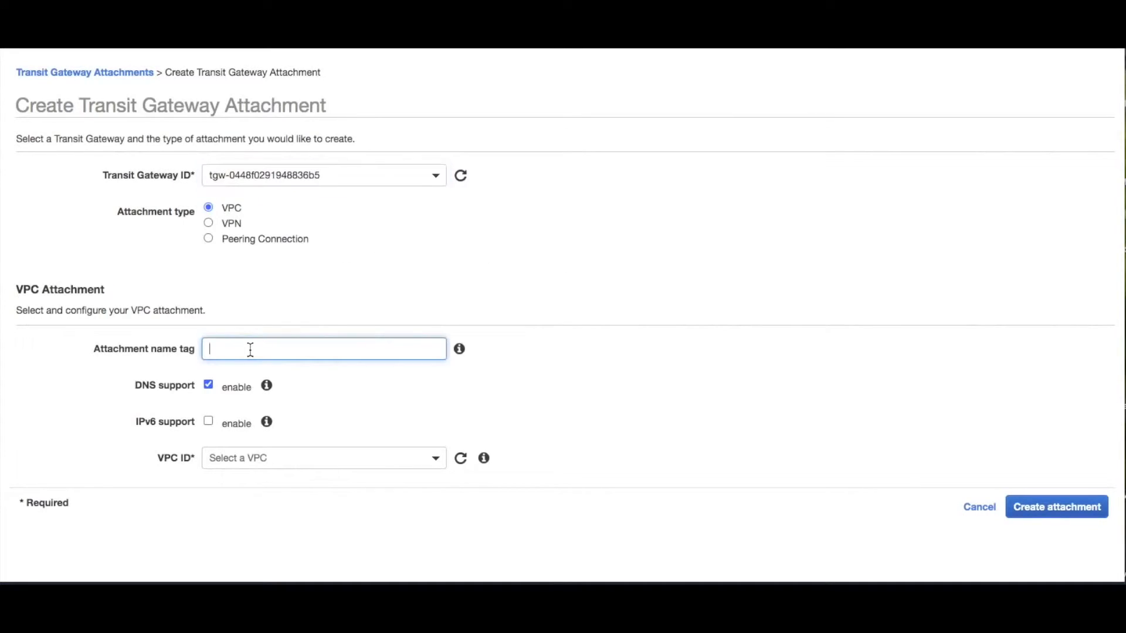
pyautogui.write('VPC1-Attachment')
# Assign VPC1-10.248.0.0/17 to the attachment, keep its private subnets in ap-south-1a and ap-south-1b, and create the attachment.
pyautogui.click(265, 457)
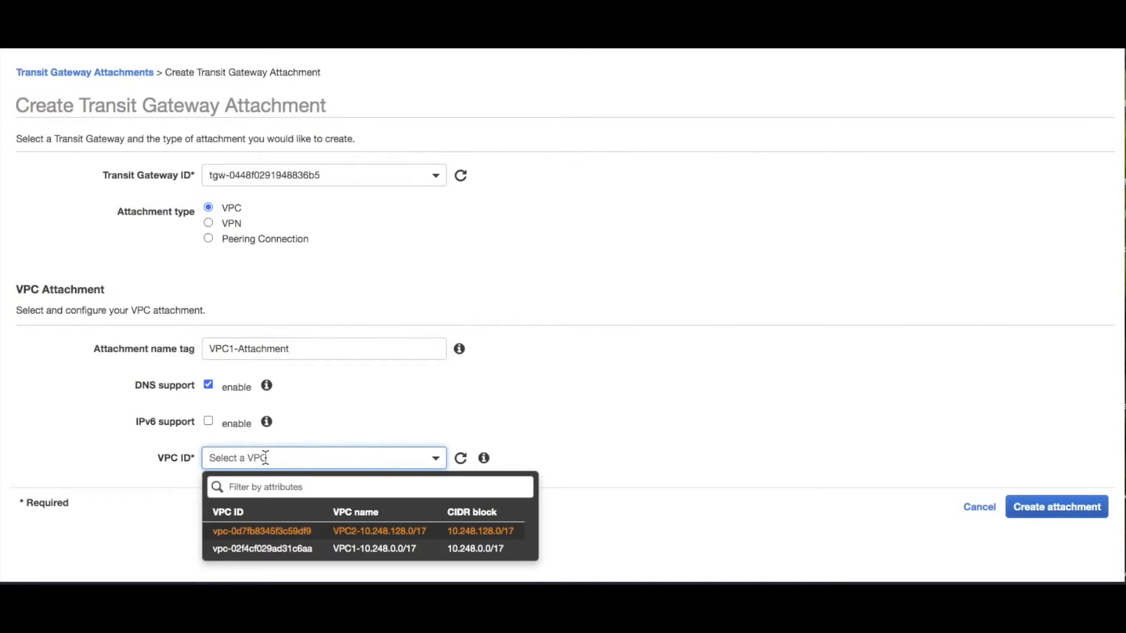
pyautogui.click(394, 550)
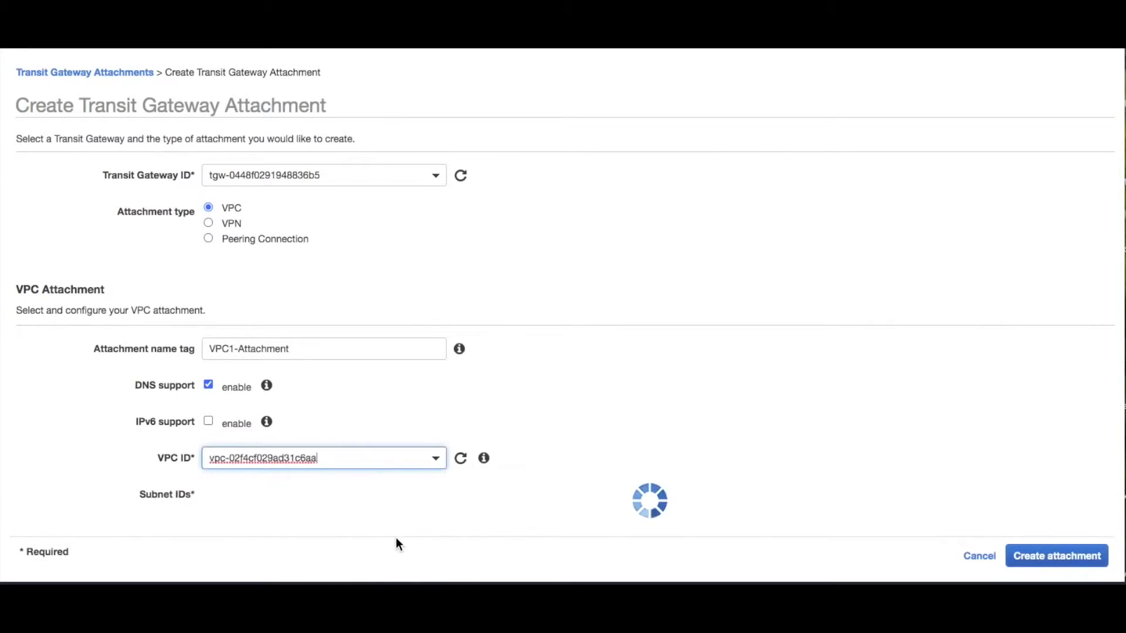
pyautogui.scroll(-3, 569, 410)
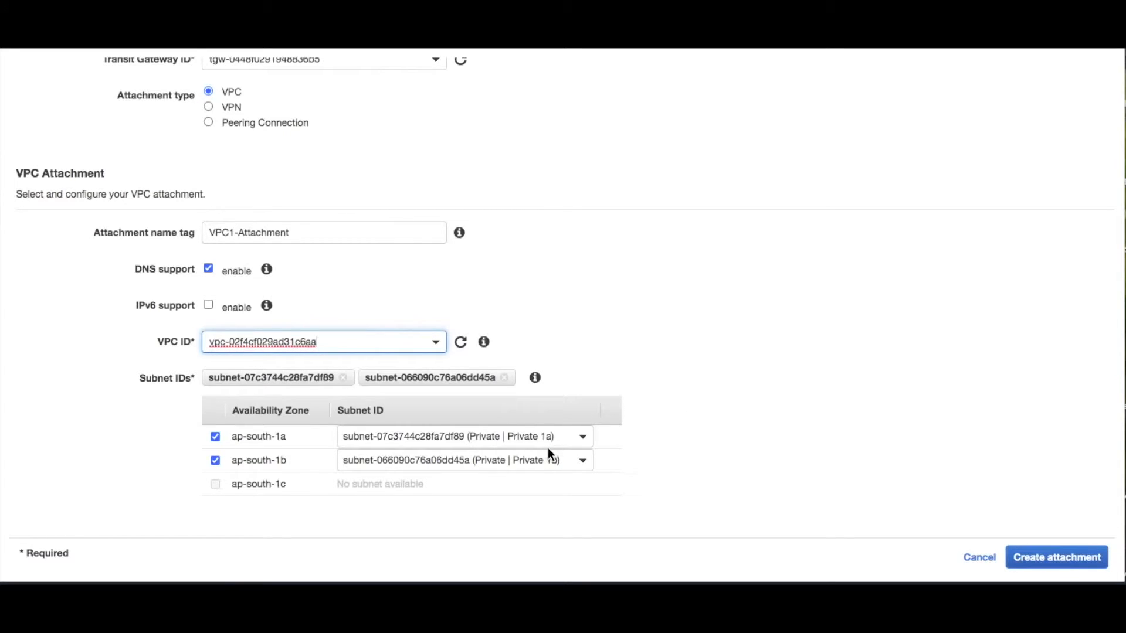
pyautogui.click(1061, 558)
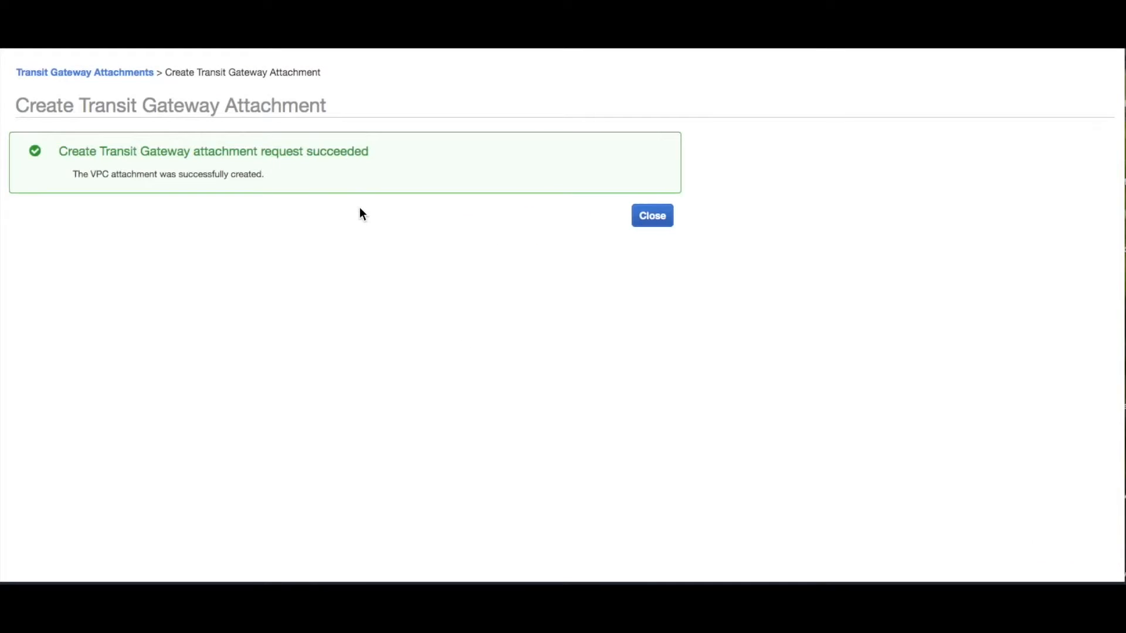
pyautogui.click(642, 218)
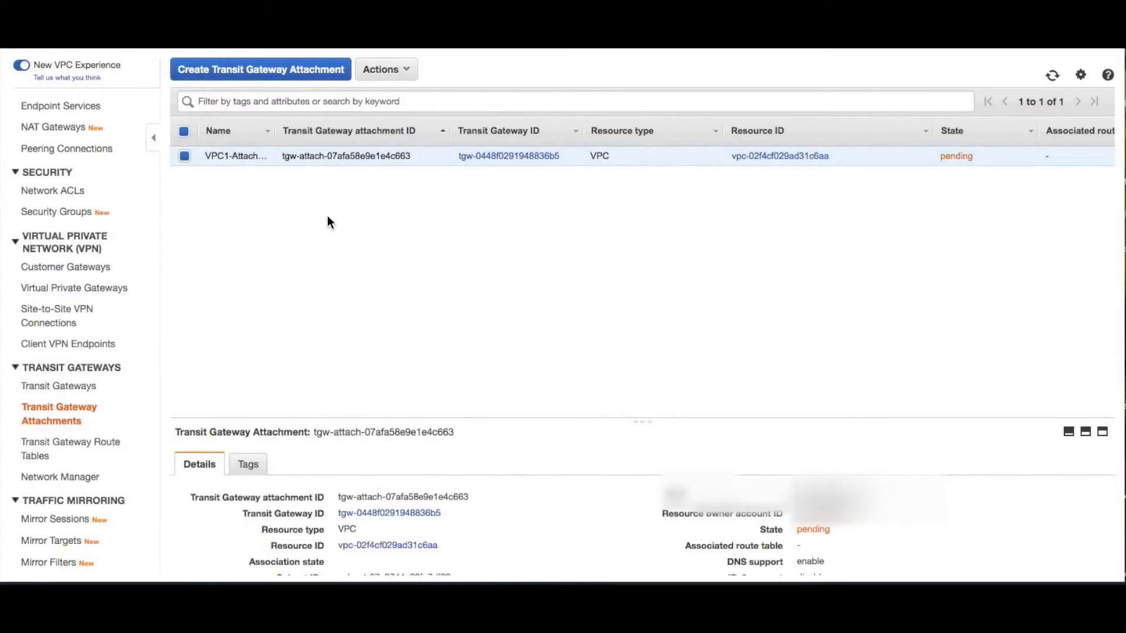
# Start a second VPC-type attachment for Demo-TGW and name it VPC2-Attachment.
pyautogui.click(319, 72)
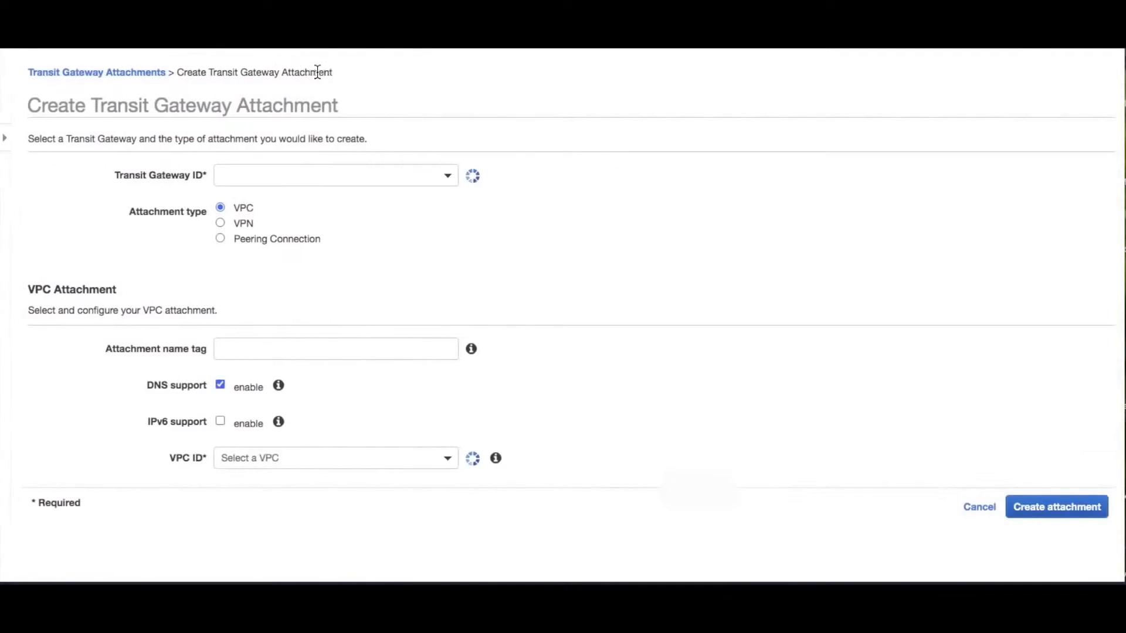
pyautogui.click(436, 178)
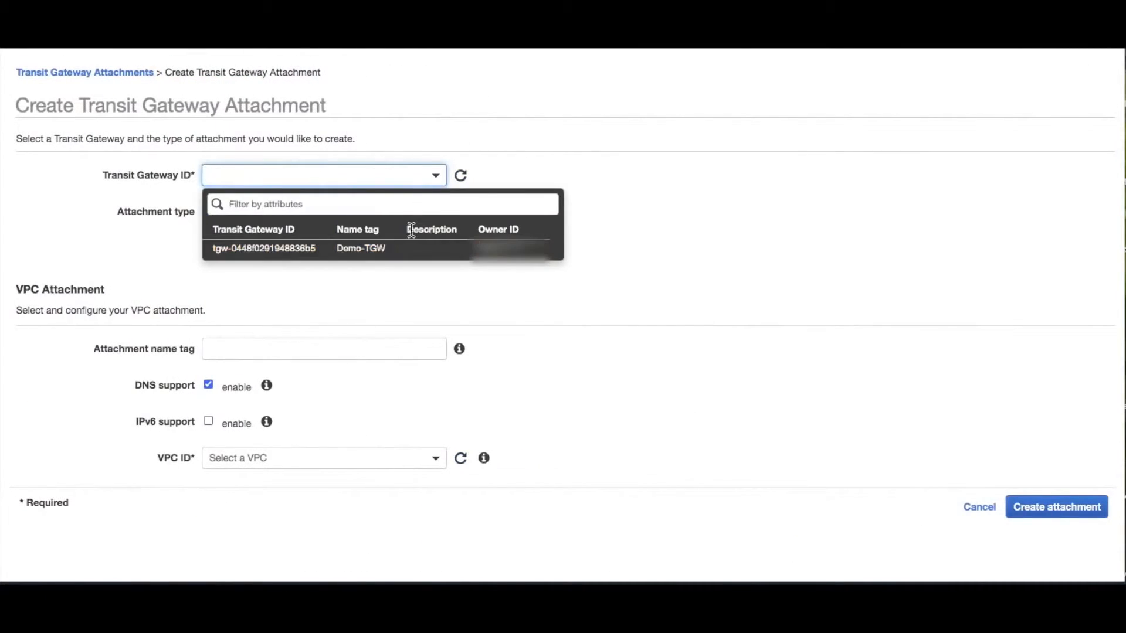
pyautogui.click(394, 248)
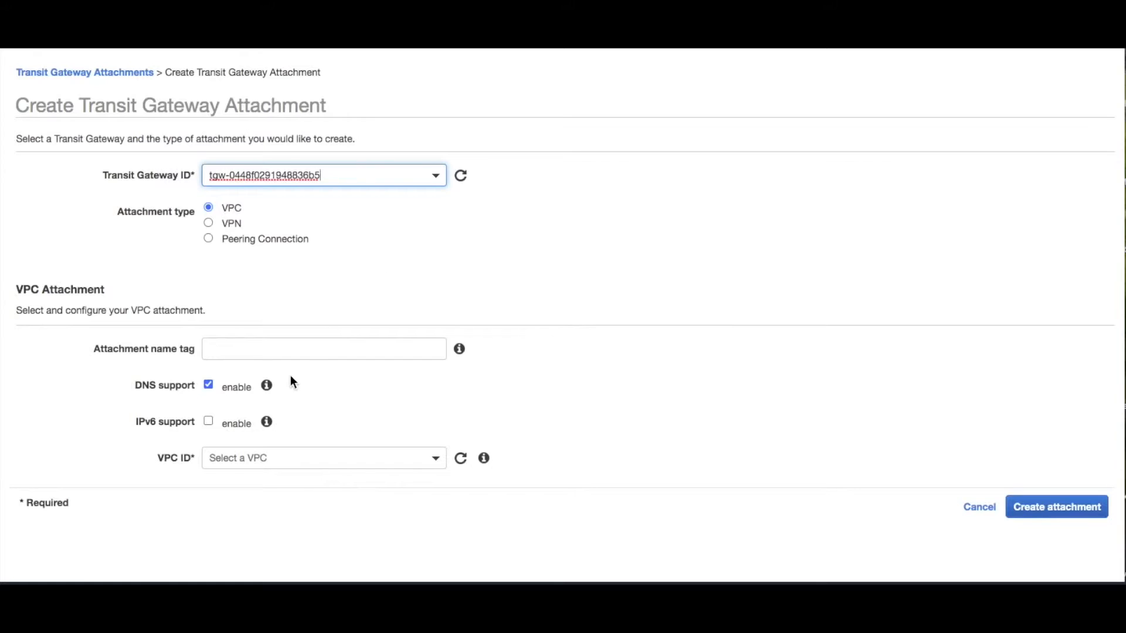
pyautogui.click(261, 349)
pyautogui.write('VPC2')
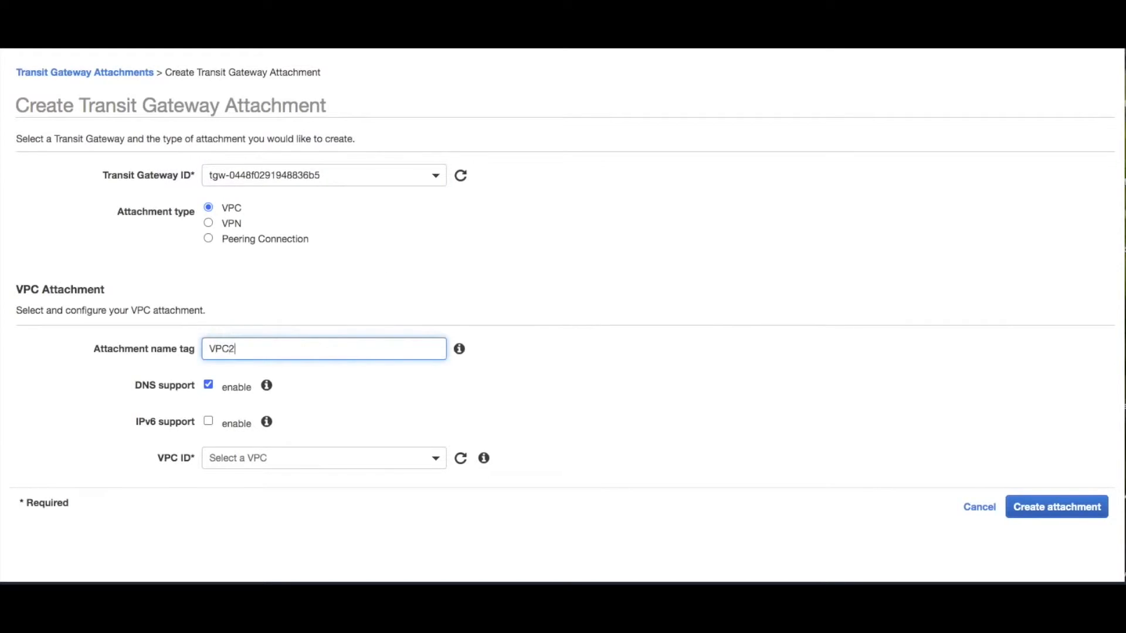
pyautogui.write('-Attachment')
# Assign VPC2-10.248.128.0/17 with its preselected private subnets, create the attachment, and refresh the attachment list.
pyautogui.click(271, 458)
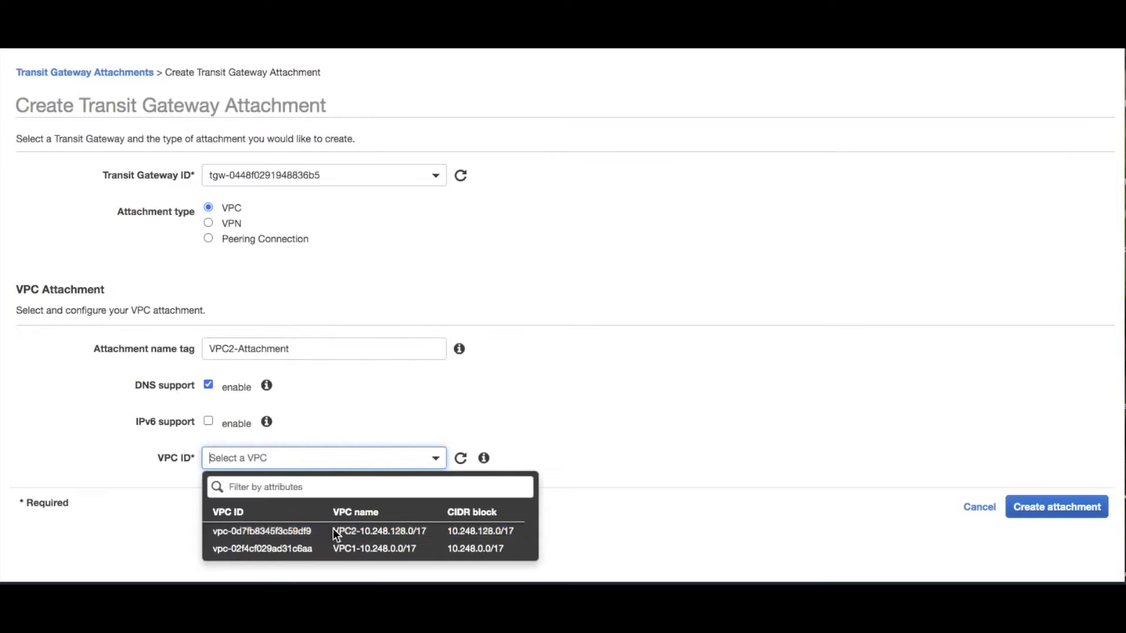
pyautogui.click(336, 516)
pyautogui.scroll(-3, 606, 400)
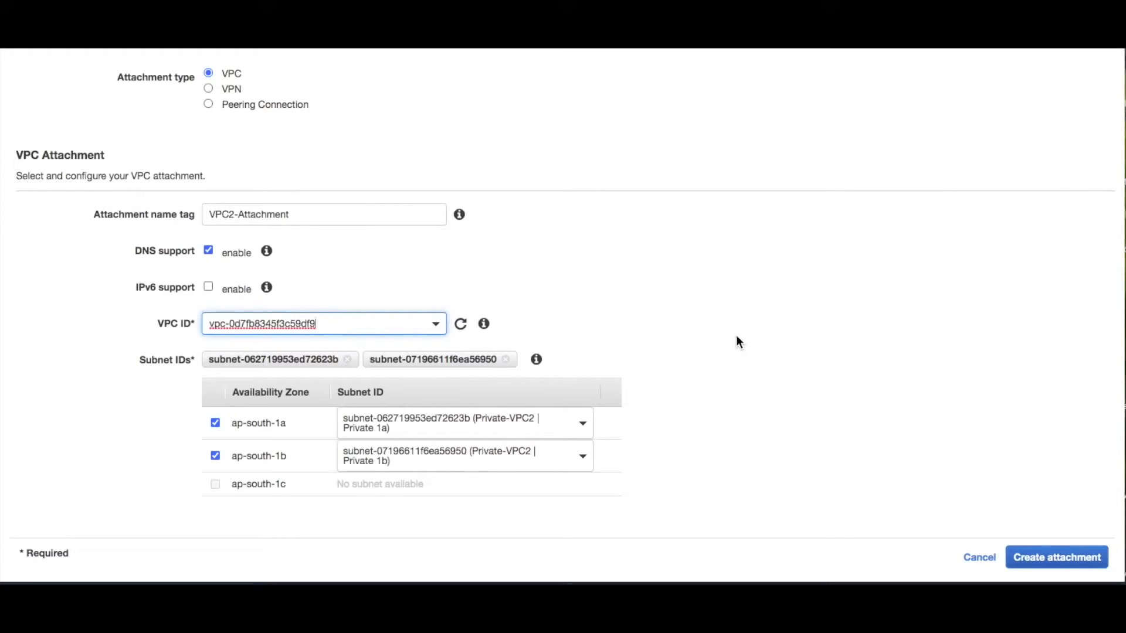
pyautogui.click(1090, 563)
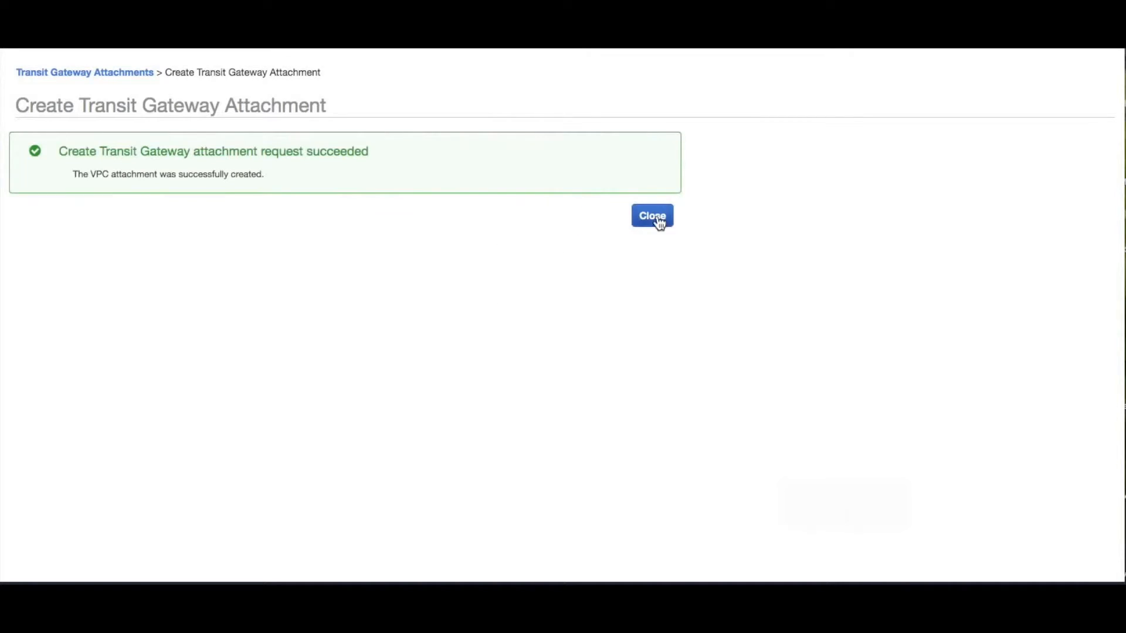
pyautogui.click(653, 217)
pyautogui.click(1053, 77)
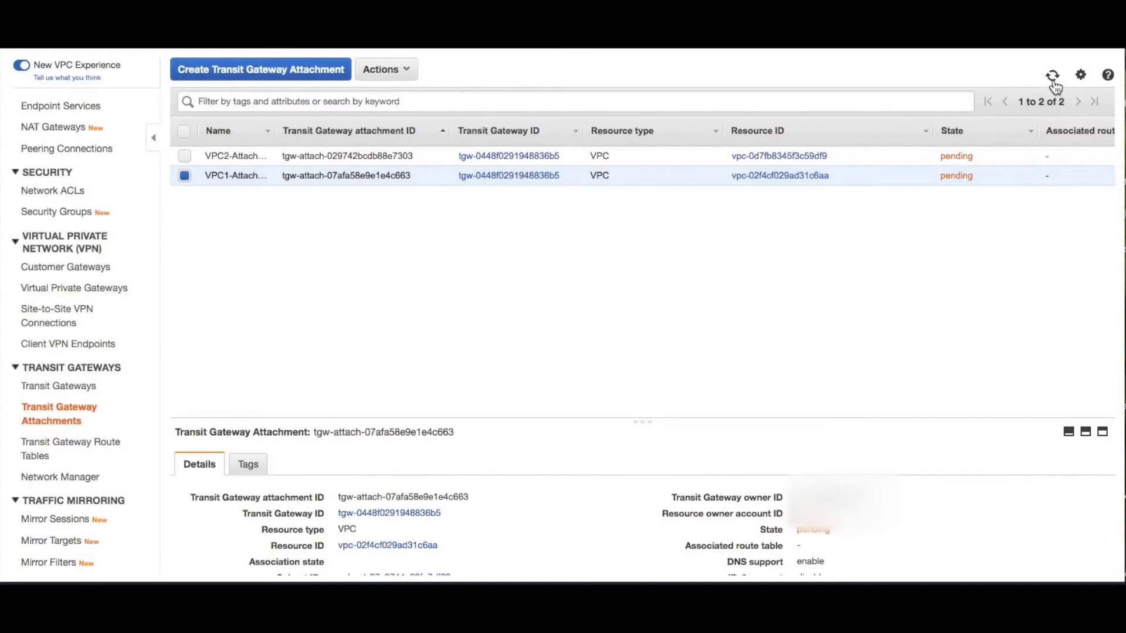
# Start a new transit gateway route table and name it Demo-TGW-RT.
pyautogui.click(106, 452)
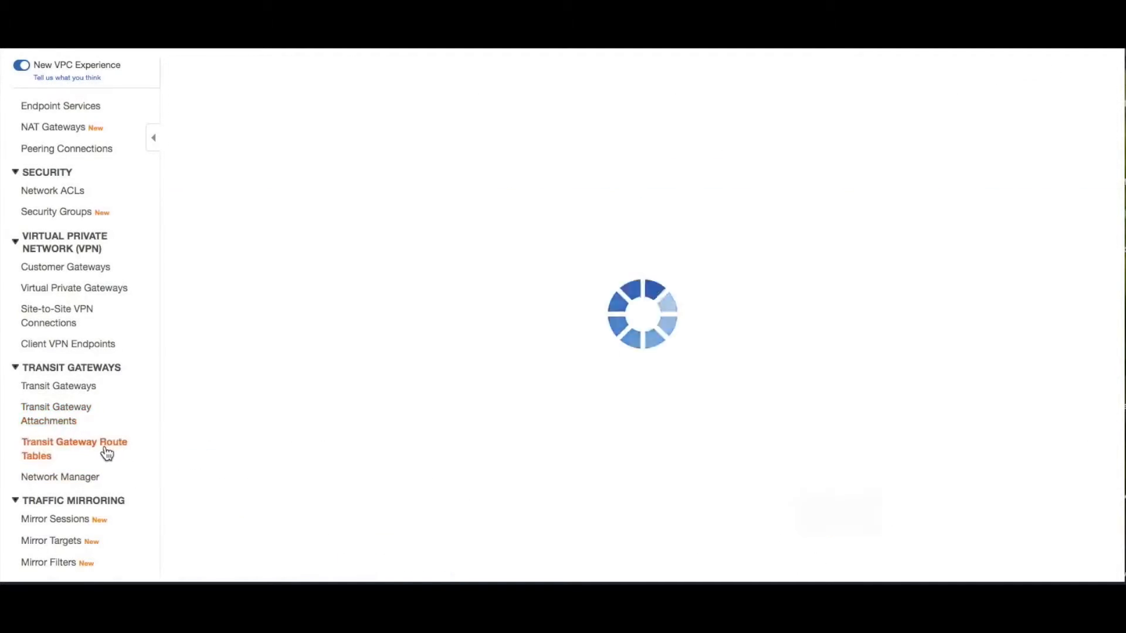
pyautogui.click(629, 191)
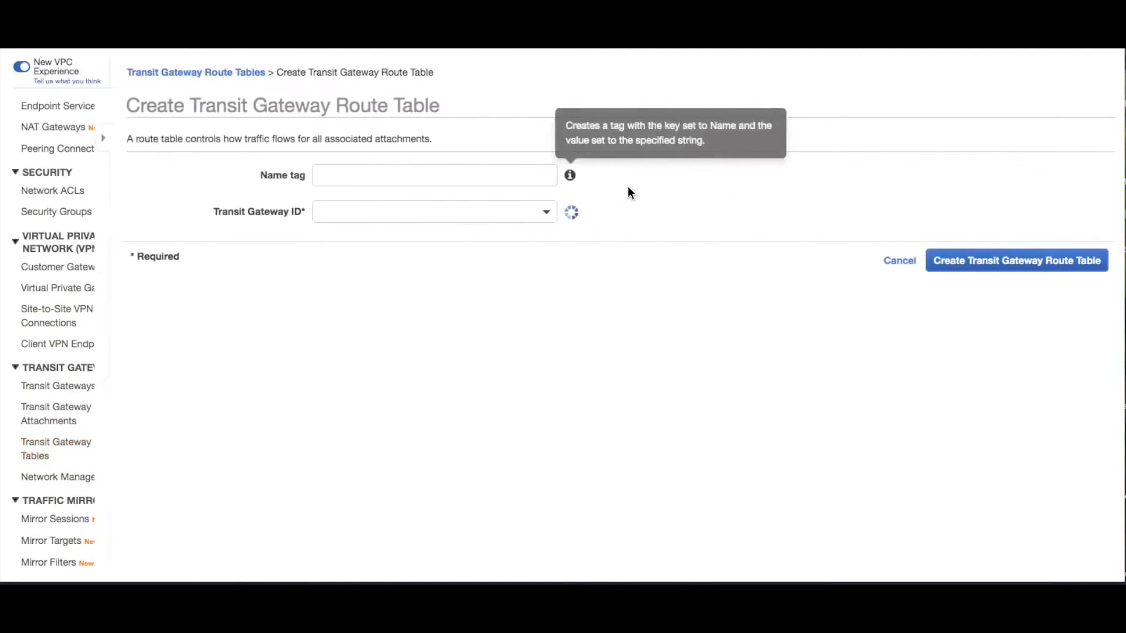
pyautogui.click(420, 176)
pyautogui.write('DEMO-')
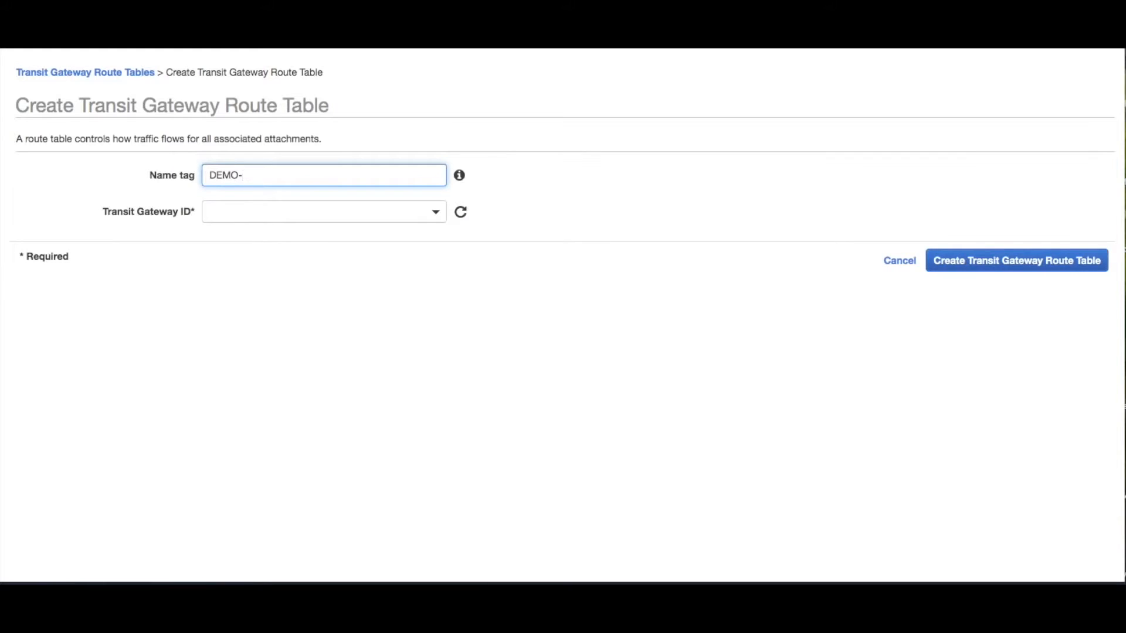
pyautogui.press('BackSpace')
pyautogui.press('BackSpace')
pyautogui.press('BackSpace')
pyautogui.press('BackSpace')
pyautogui.press('BackSpace')
pyautogui.write('emo-TGW-RT')
# Assign Demo-TGW to the new route table, create it, and refresh the route table list.
pyautogui.click(279, 215)
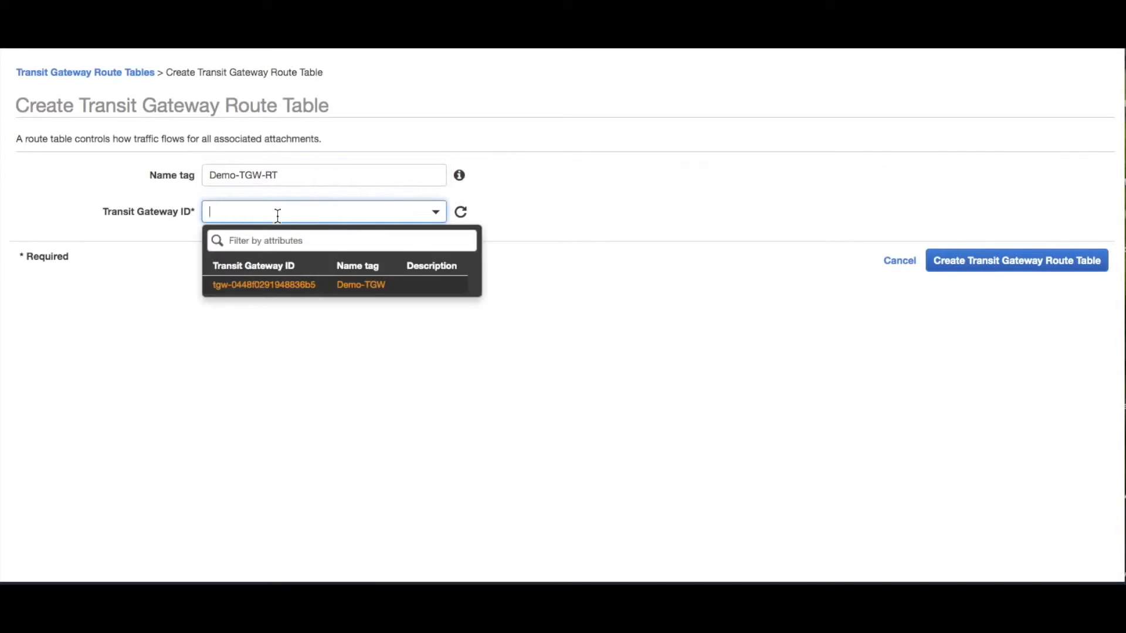
pyautogui.click(321, 285)
pyautogui.click(1025, 265)
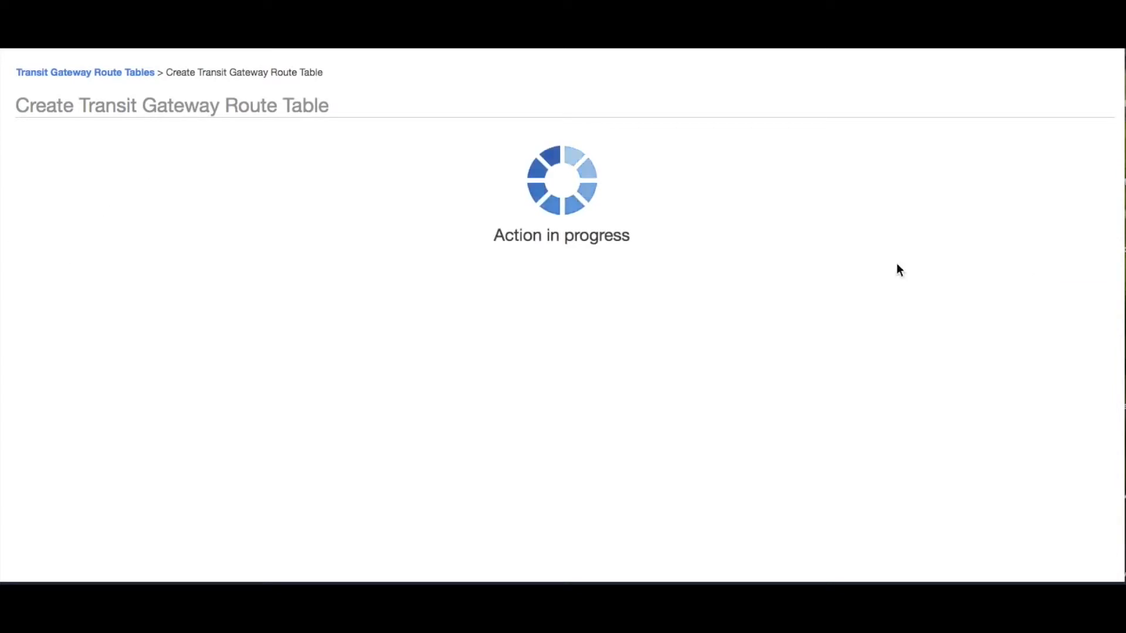
pyautogui.click(645, 234)
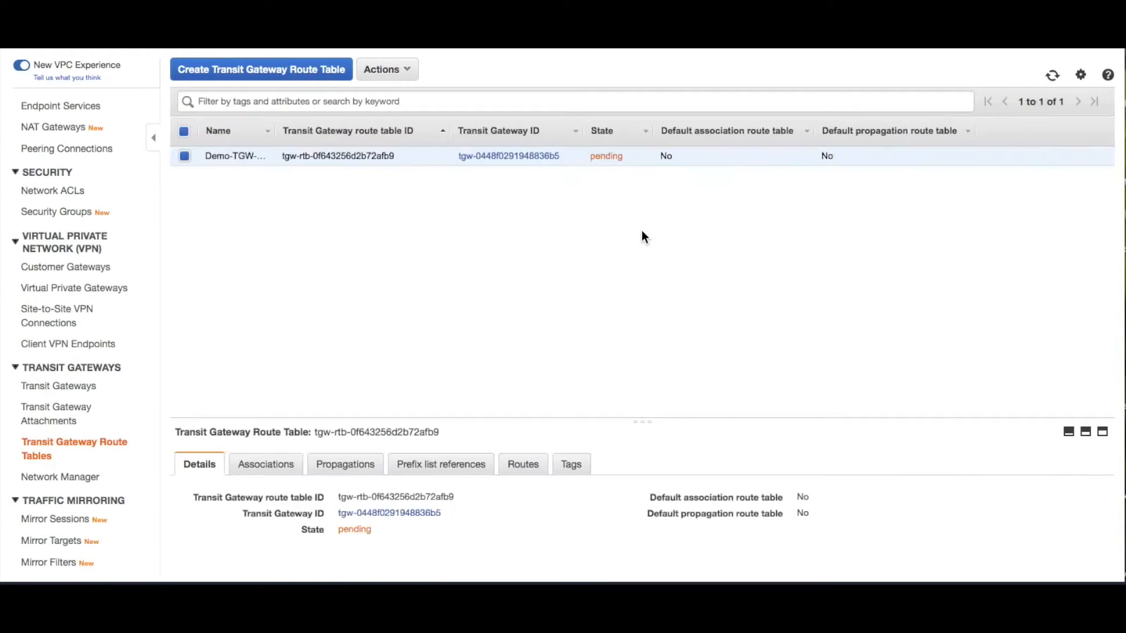
pyautogui.click(1059, 83)
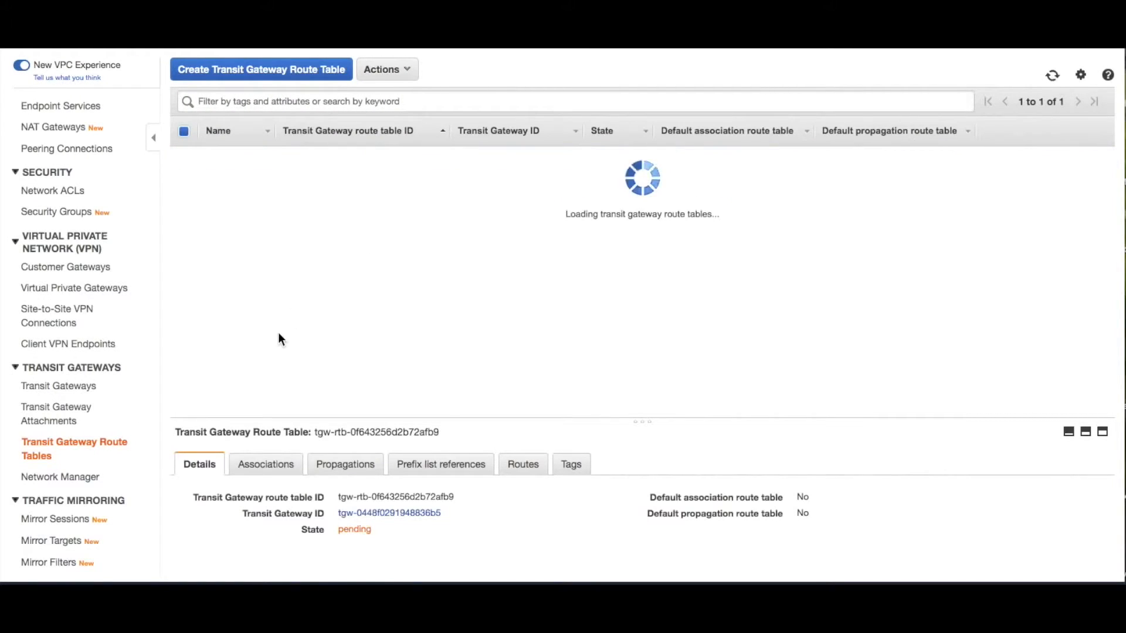
# Check the state of the transit gateway attachments, and associate VPC1-Attachment with the Demo-TGW-RT route table.
pyautogui.click(68, 419)
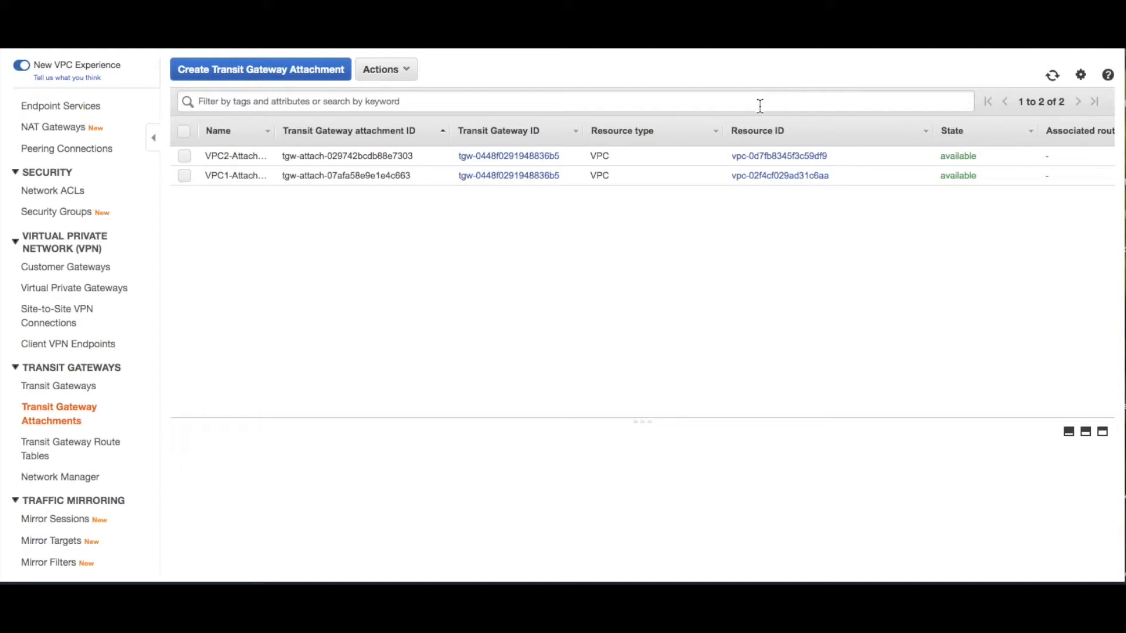
pyautogui.click(64, 450)
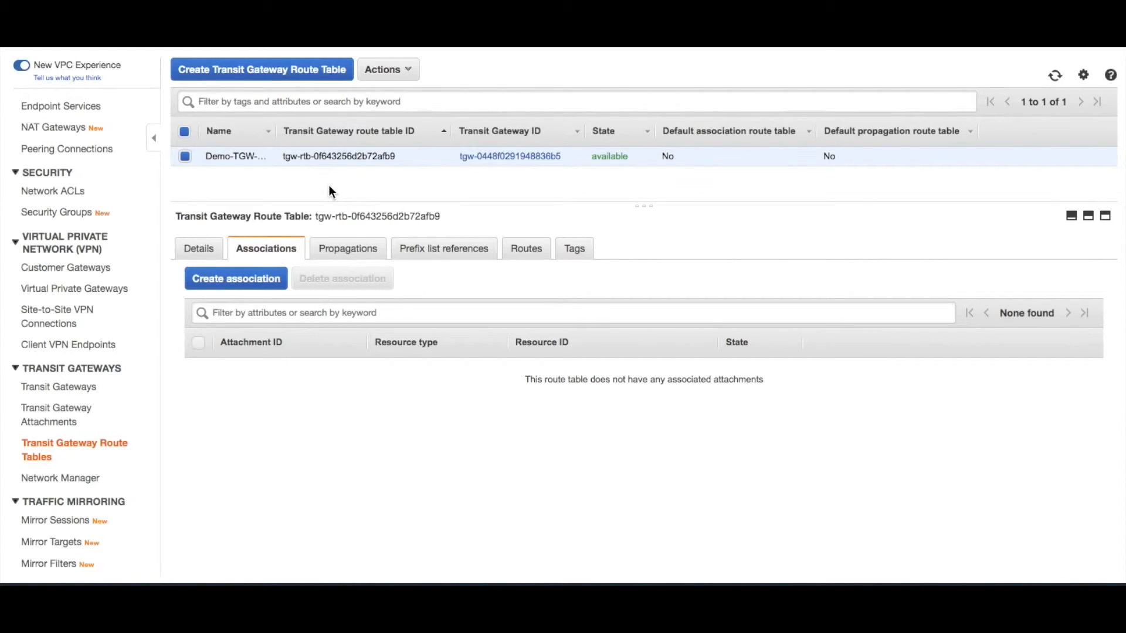
pyautogui.click(242, 281)
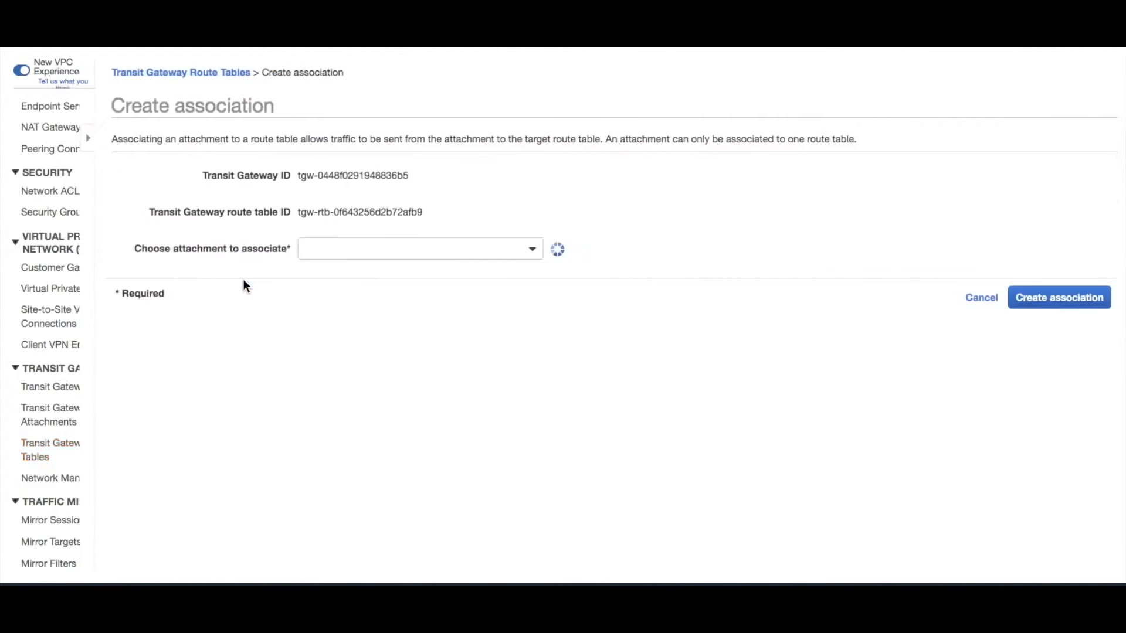
pyautogui.click(441, 252)
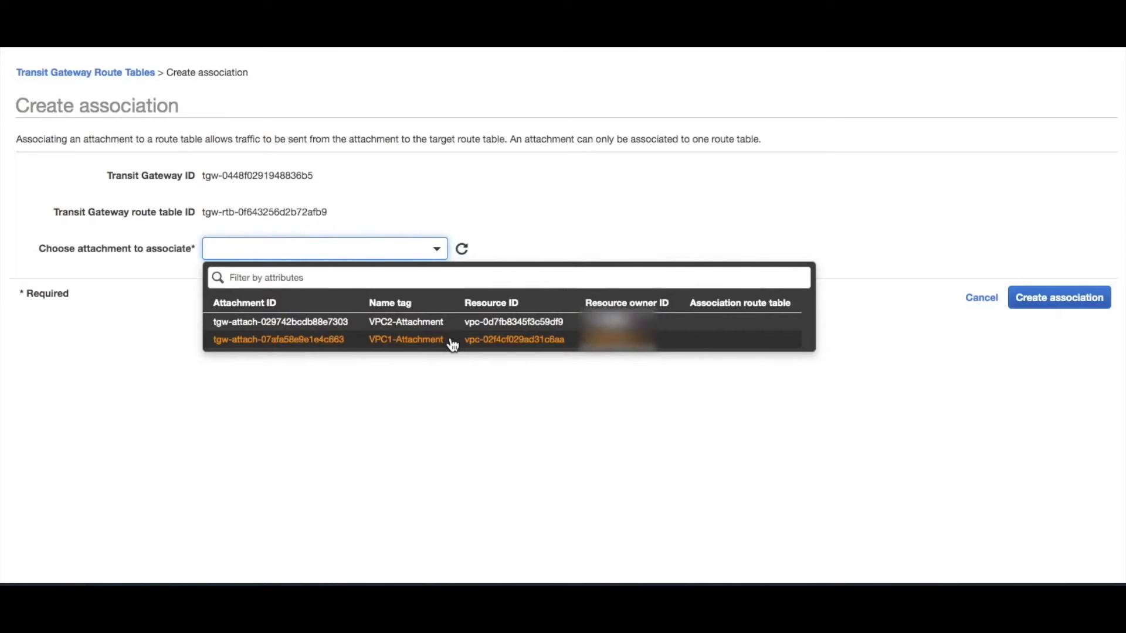
pyautogui.click(452, 342)
pyautogui.click(1062, 302)
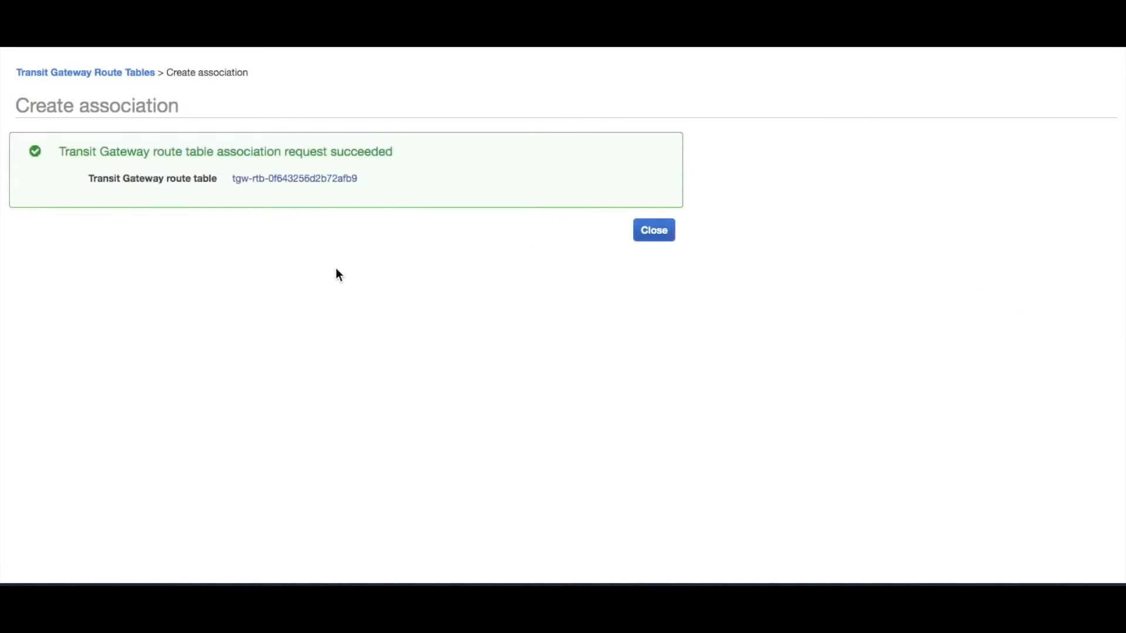
pyautogui.click(668, 236)
# Create a propagation for VPC2-Attachment in the Demo-TGW-RT route table.
pyautogui.click(345, 256)
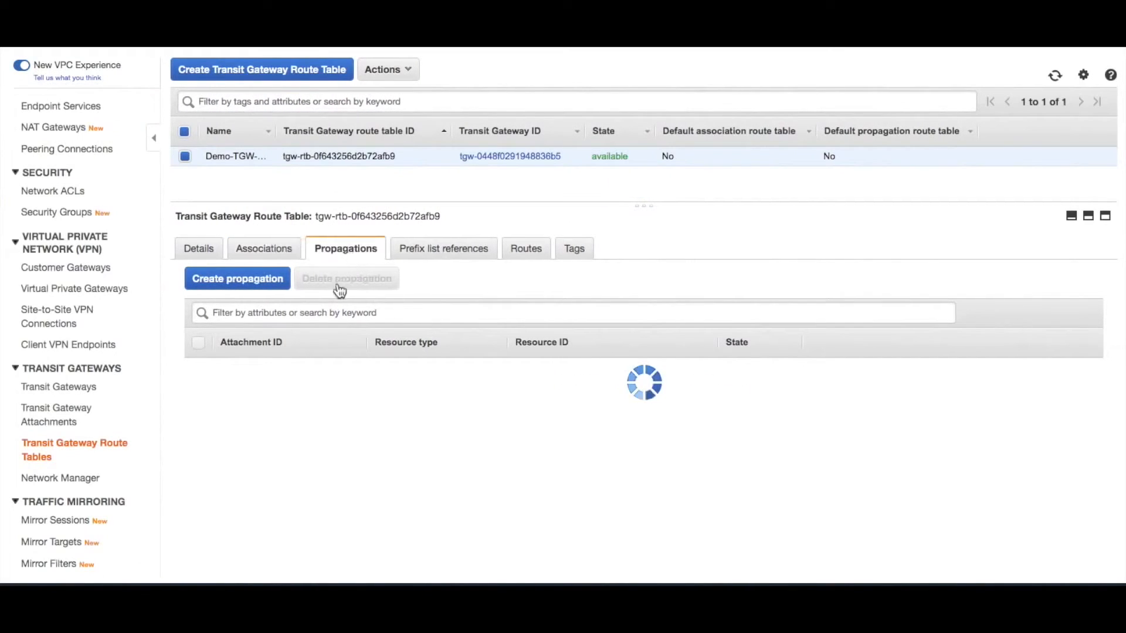
pyautogui.click(267, 282)
pyautogui.click(439, 257)
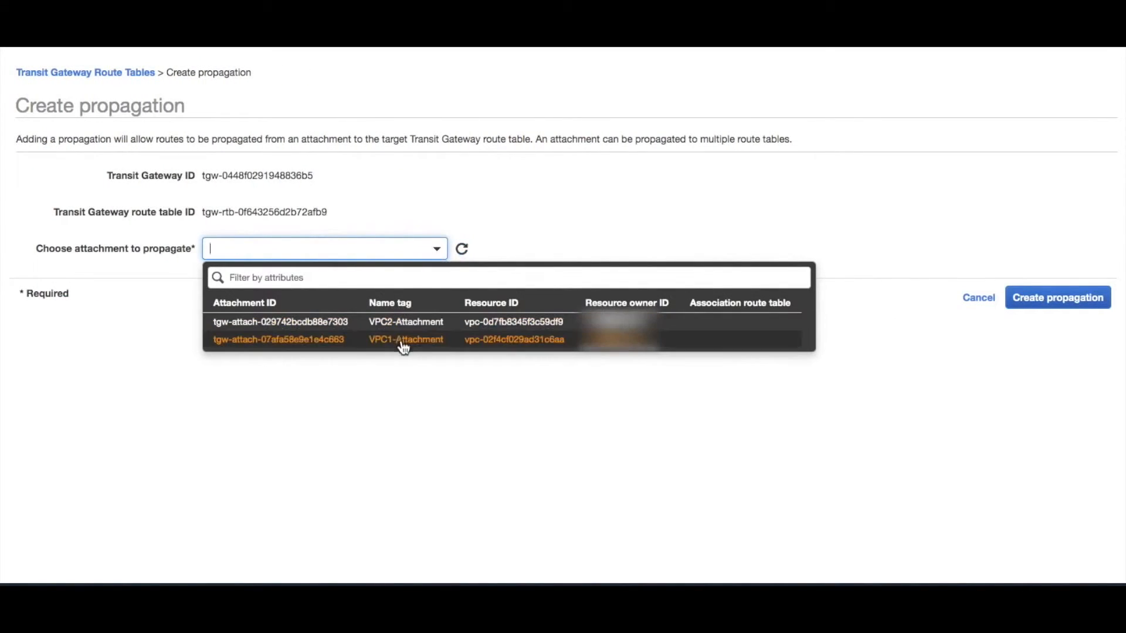
pyautogui.click(437, 324)
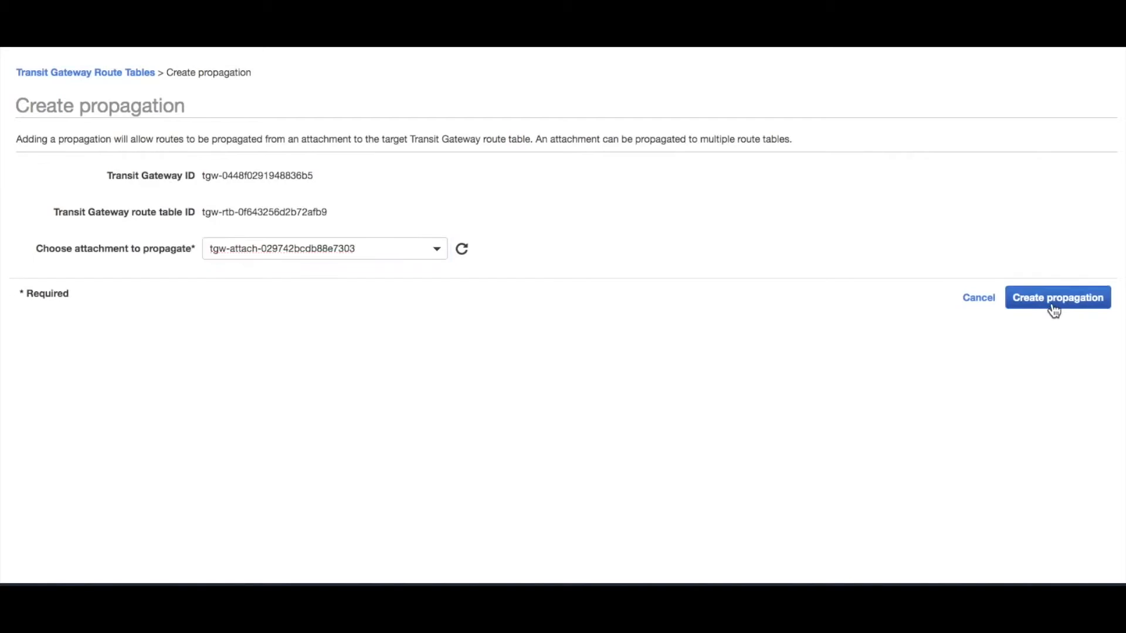
pyautogui.click(1053, 310)
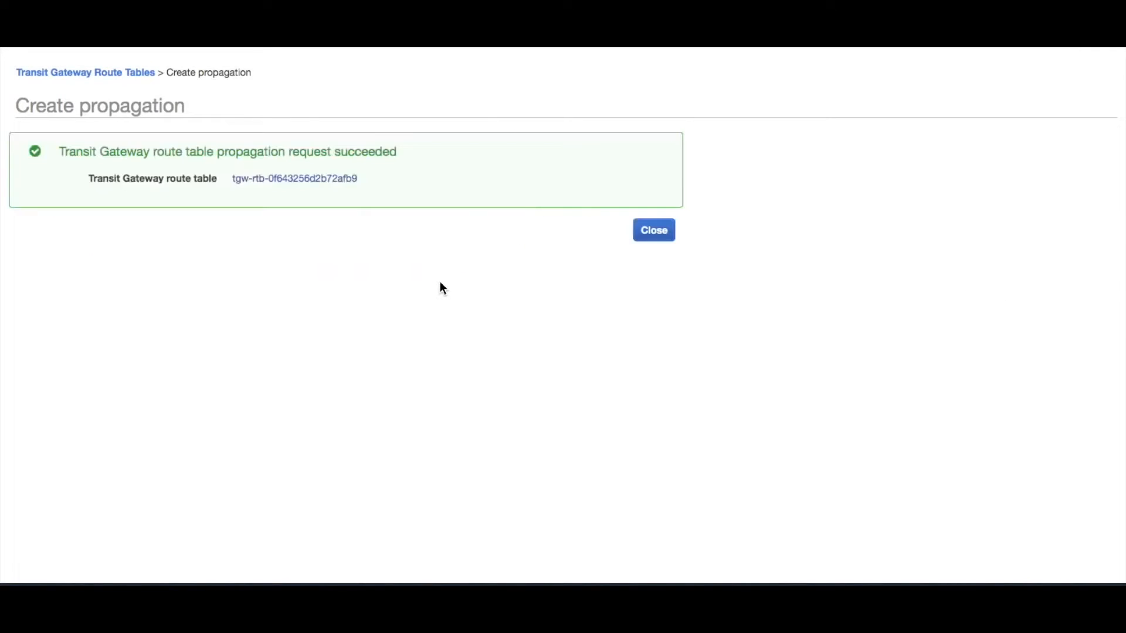
pyautogui.click(650, 235)
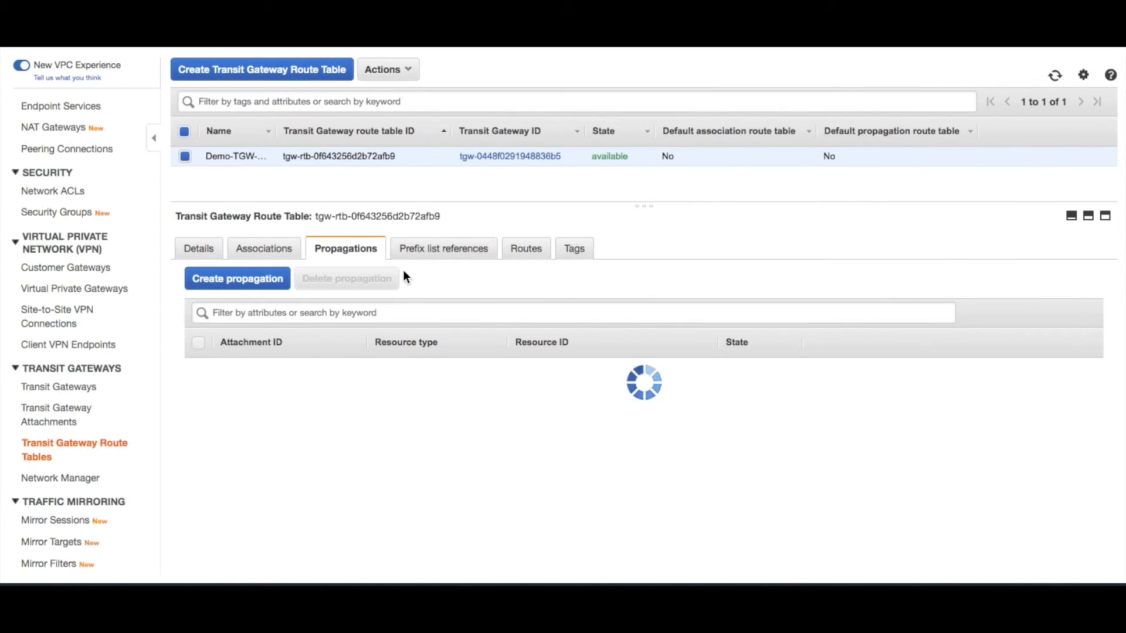
# Associate VPC2-Attachment with the Demo-TGW-RT route table.
pyautogui.click(281, 258)
pyautogui.click(262, 280)
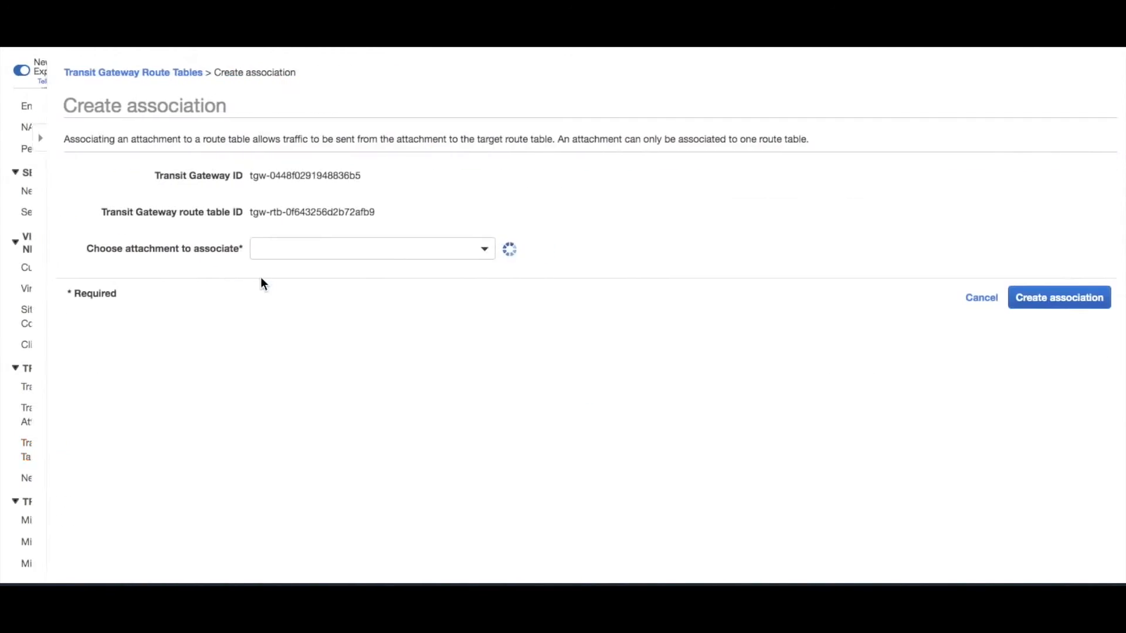
pyautogui.click(437, 251)
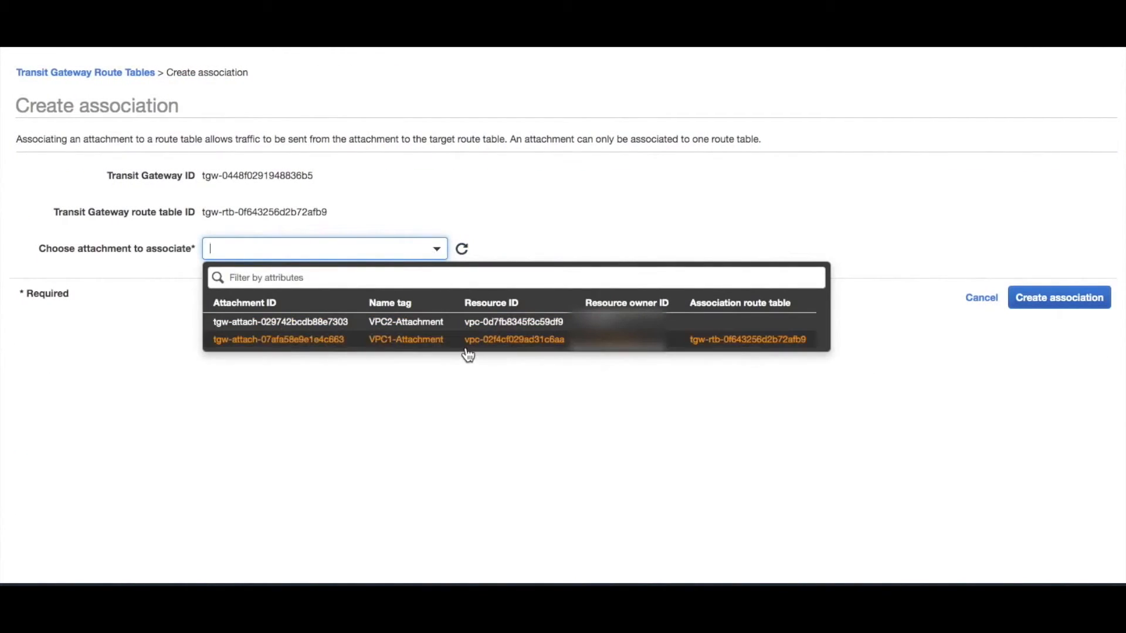
pyautogui.click(452, 325)
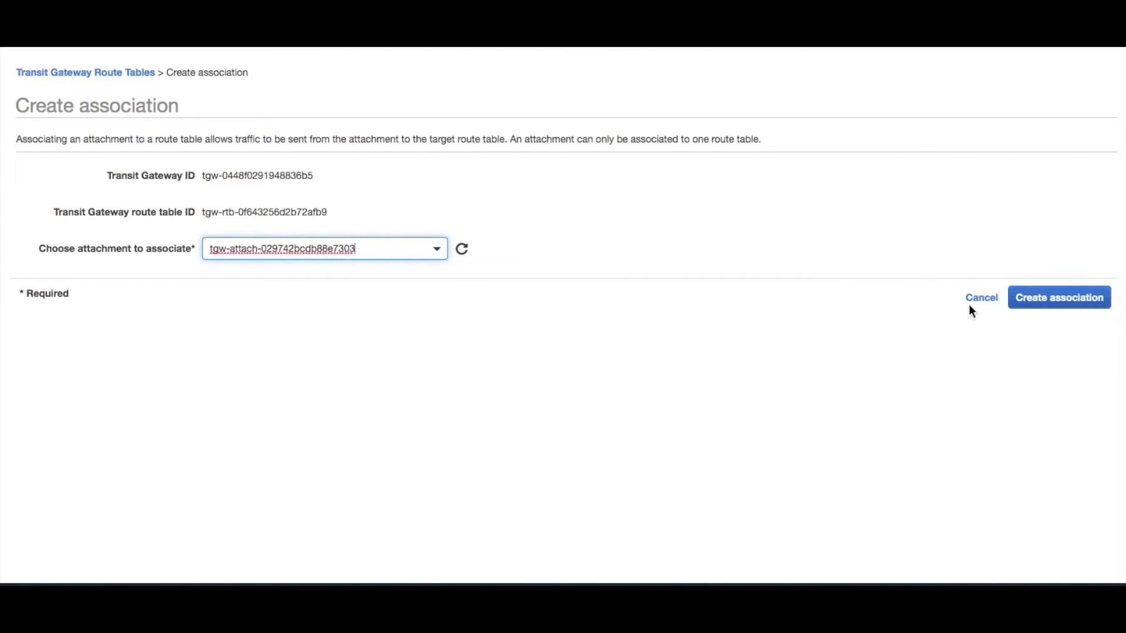
pyautogui.click(1043, 299)
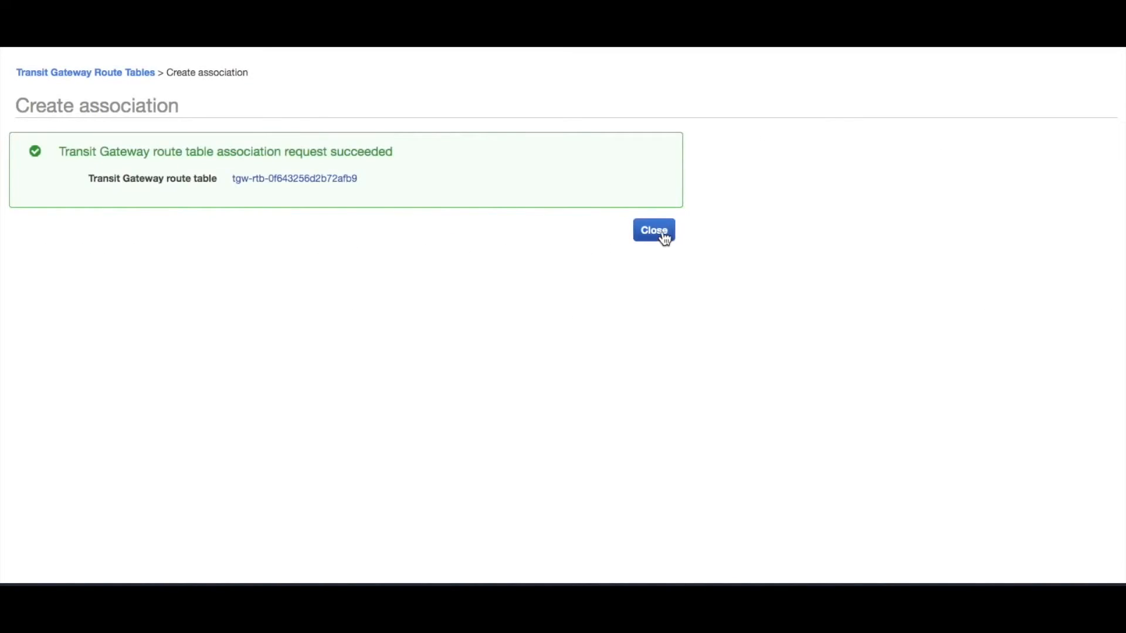
pyautogui.click(648, 233)
# Create a propagation for VPC1-Attachment in Demo-TGW-RT, and review the route table's associations and propagations.
pyautogui.click(346, 251)
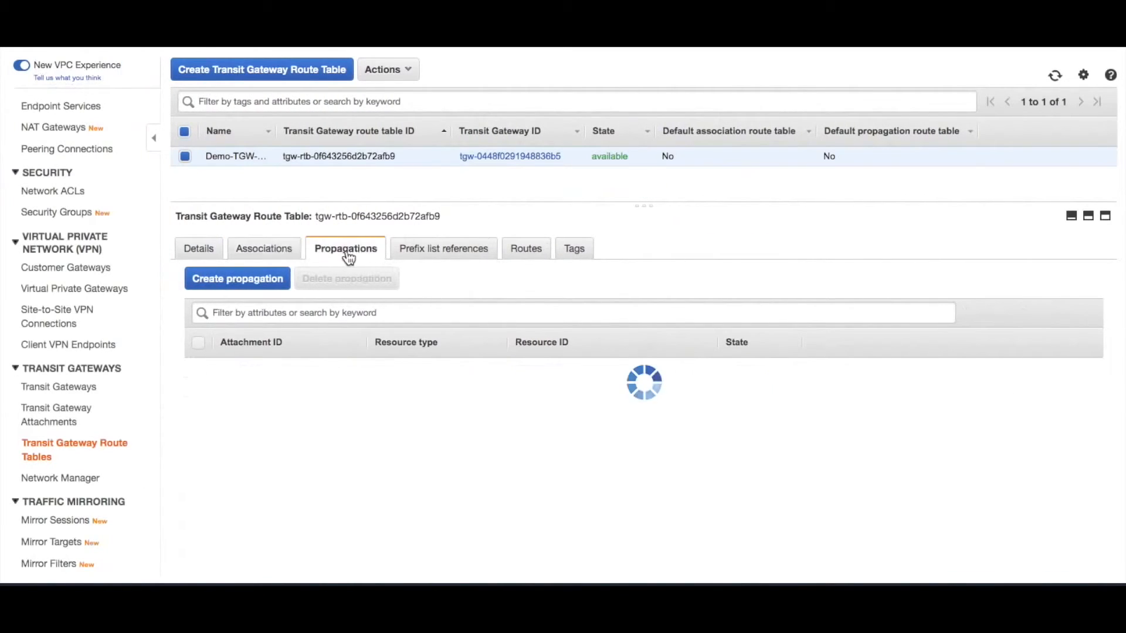
pyautogui.click(255, 280)
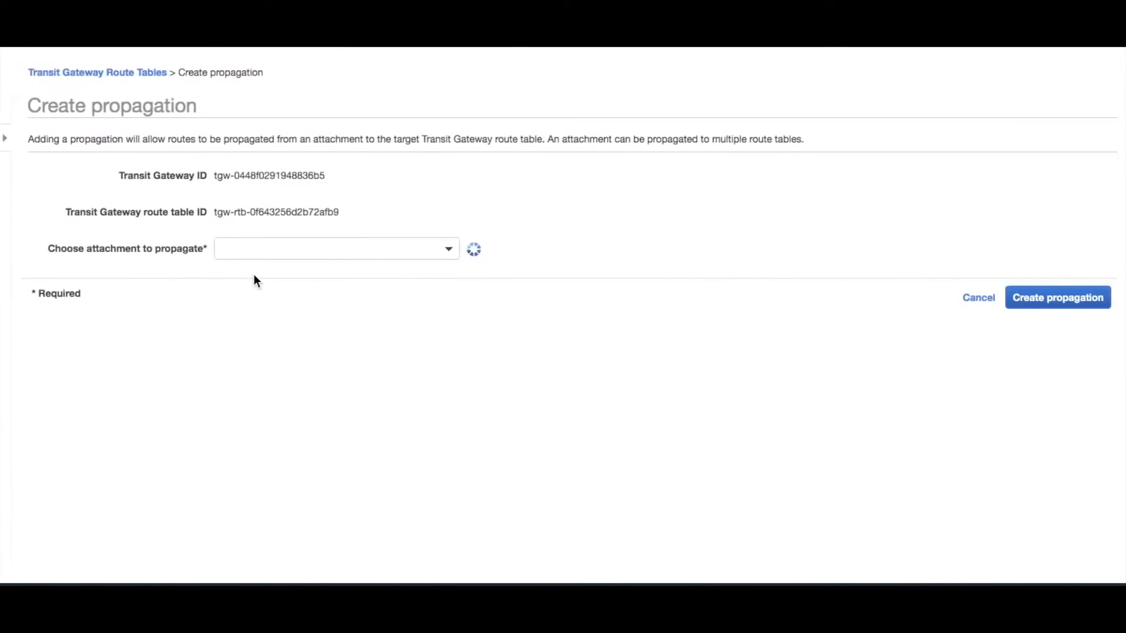
pyautogui.click(439, 255)
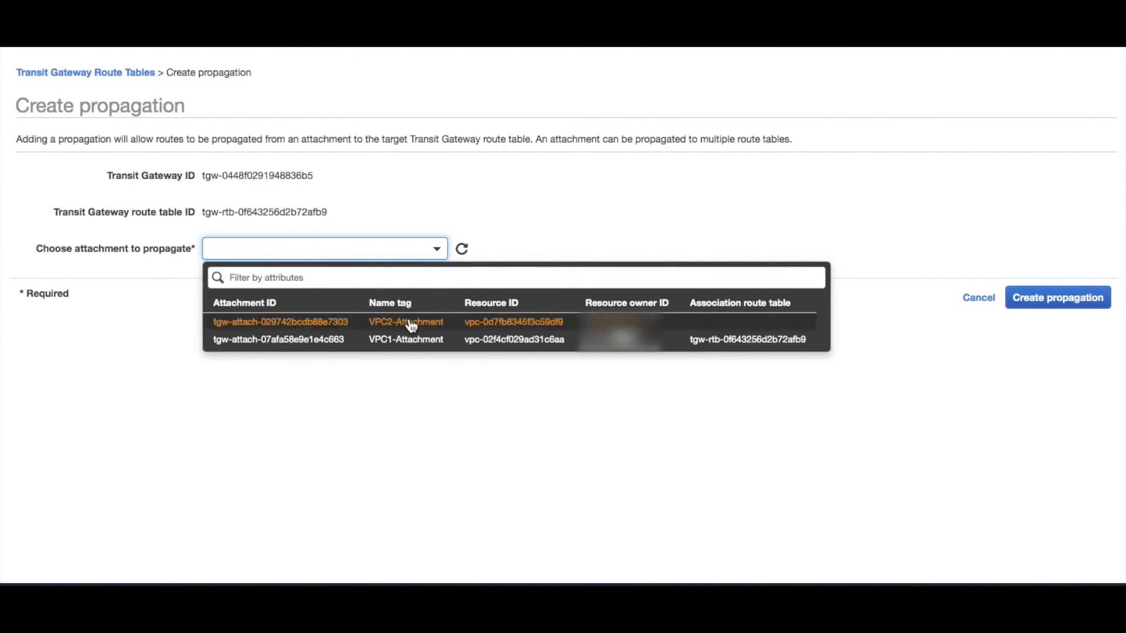
pyautogui.click(411, 346)
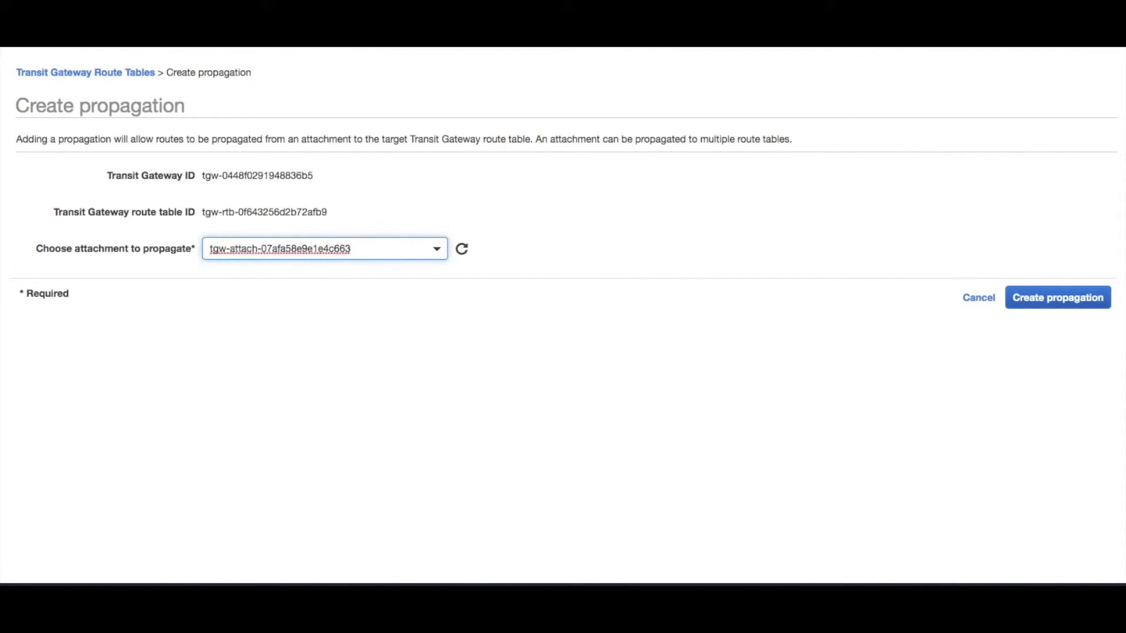
pyautogui.click(1079, 298)
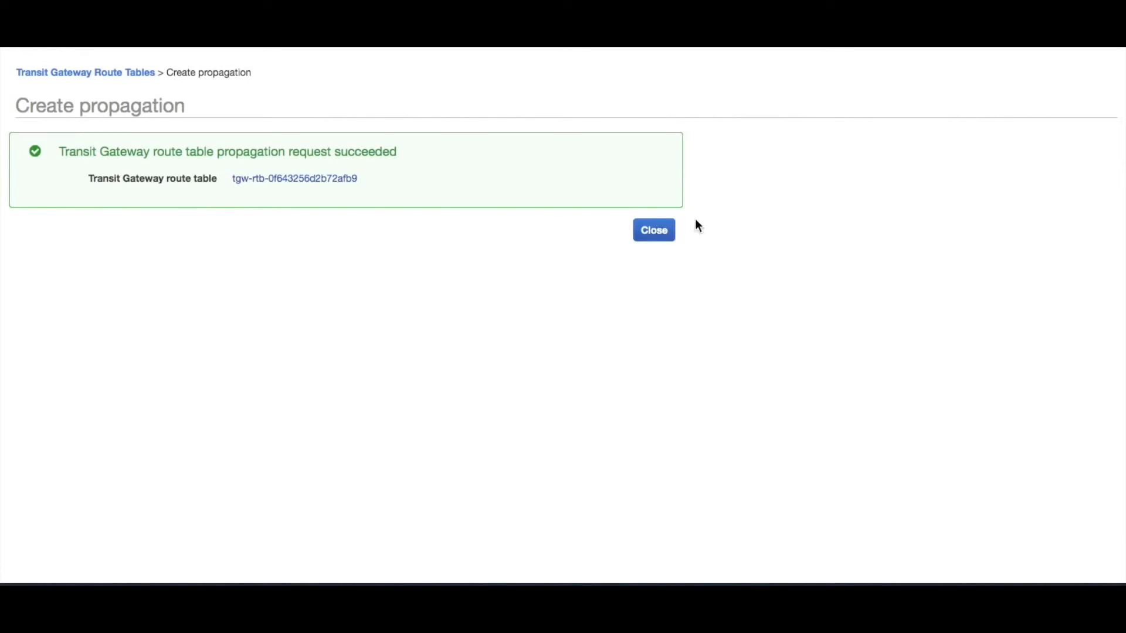
pyautogui.click(667, 231)
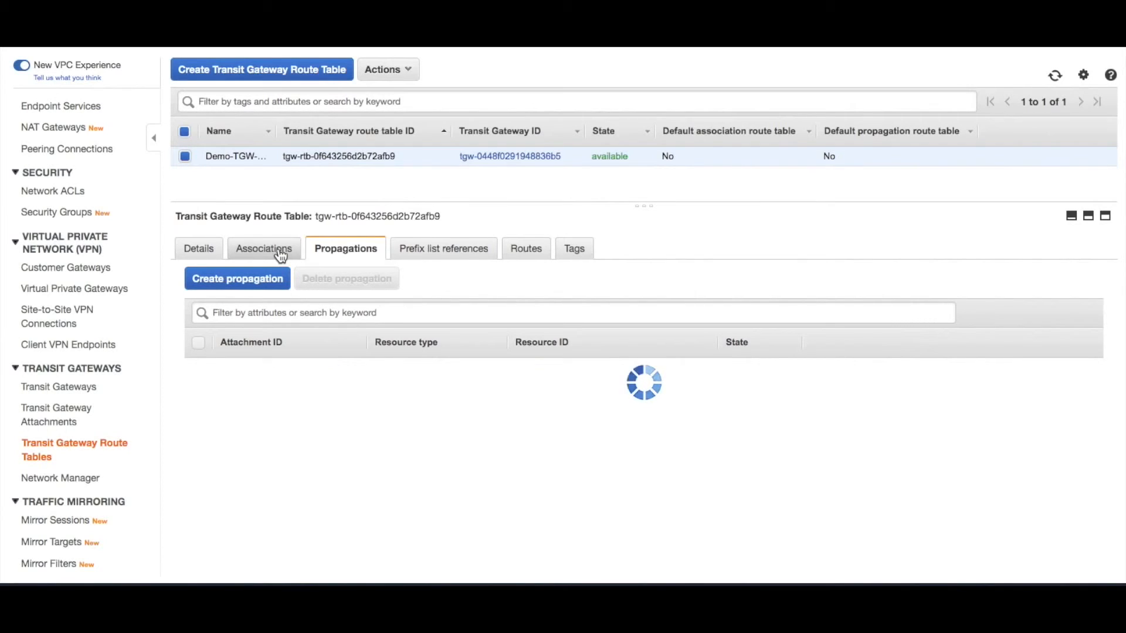
pyautogui.click(281, 256)
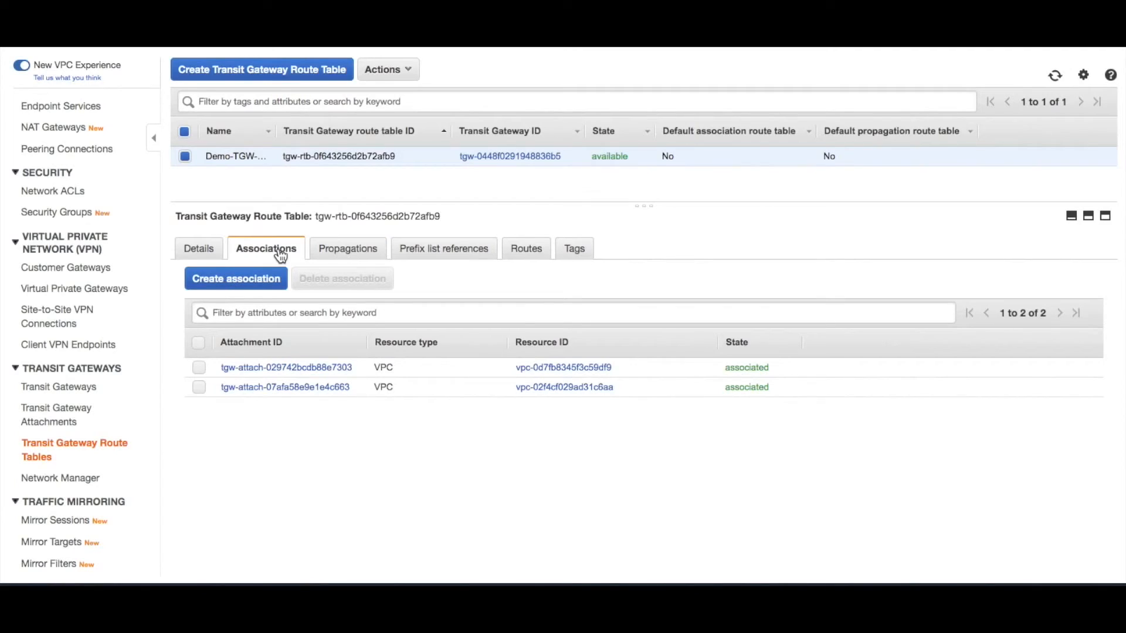
pyautogui.click(348, 252)
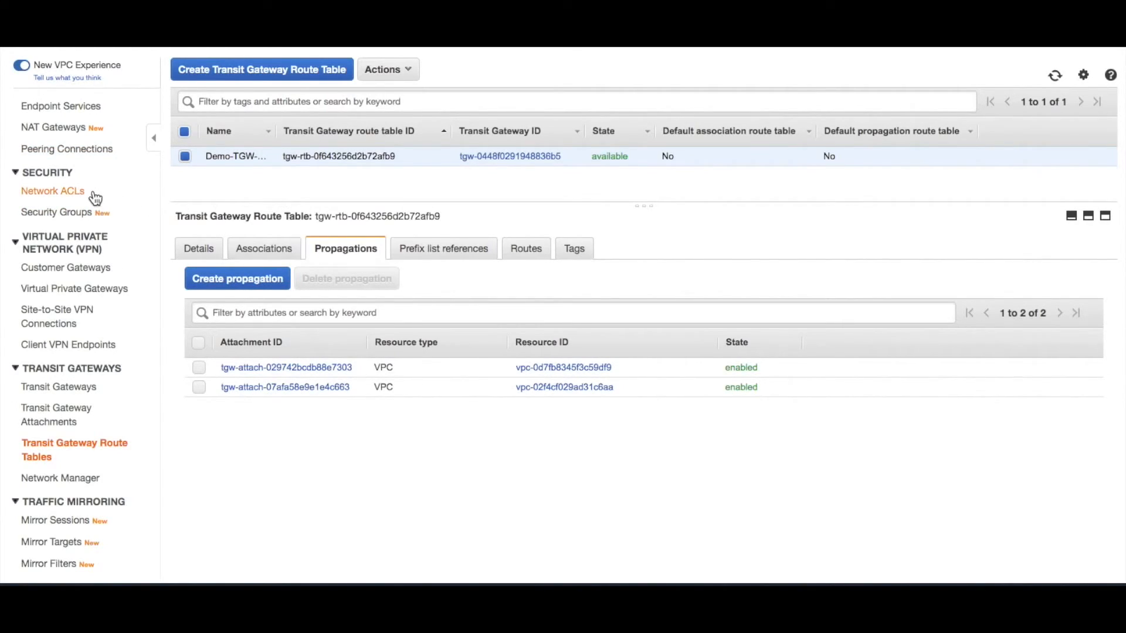
# Filter the VPC resources by VPC1-10.248.0.0/17 and list its route tables.
pyautogui.scroll(5, 94, 197)
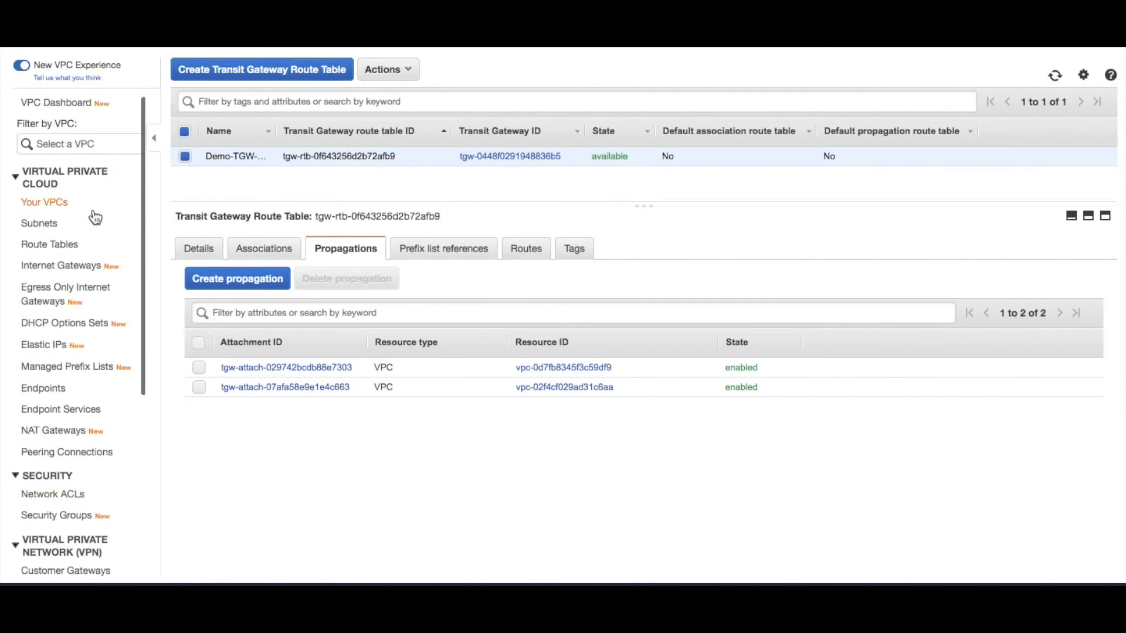
pyautogui.scroll(-1, 82, 152)
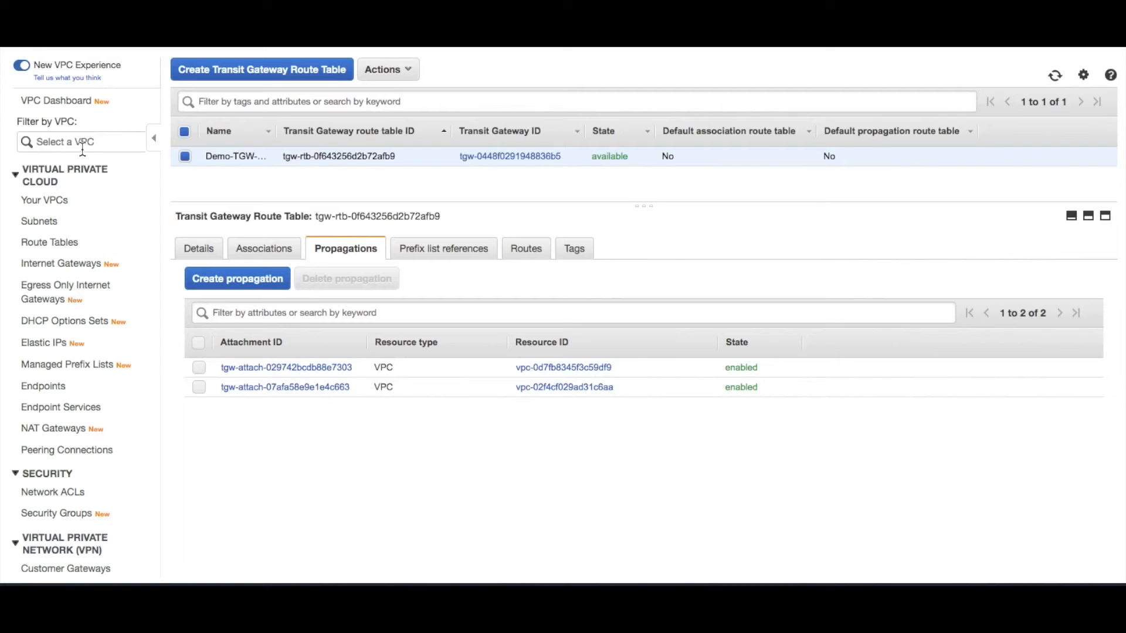
pyautogui.click(83, 143)
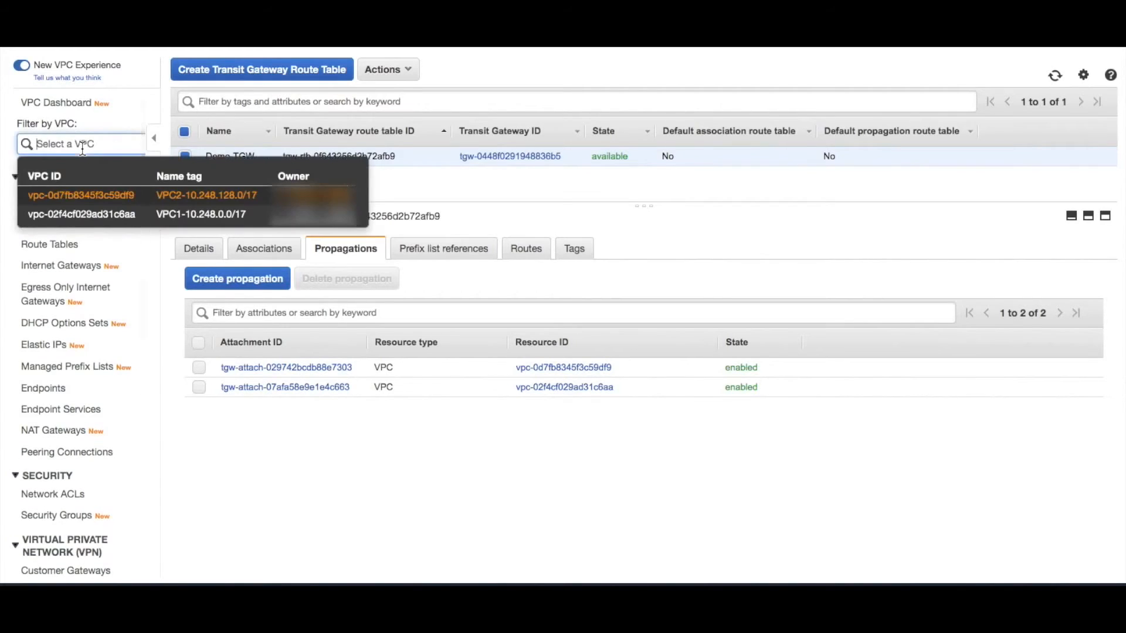
pyautogui.click(104, 216)
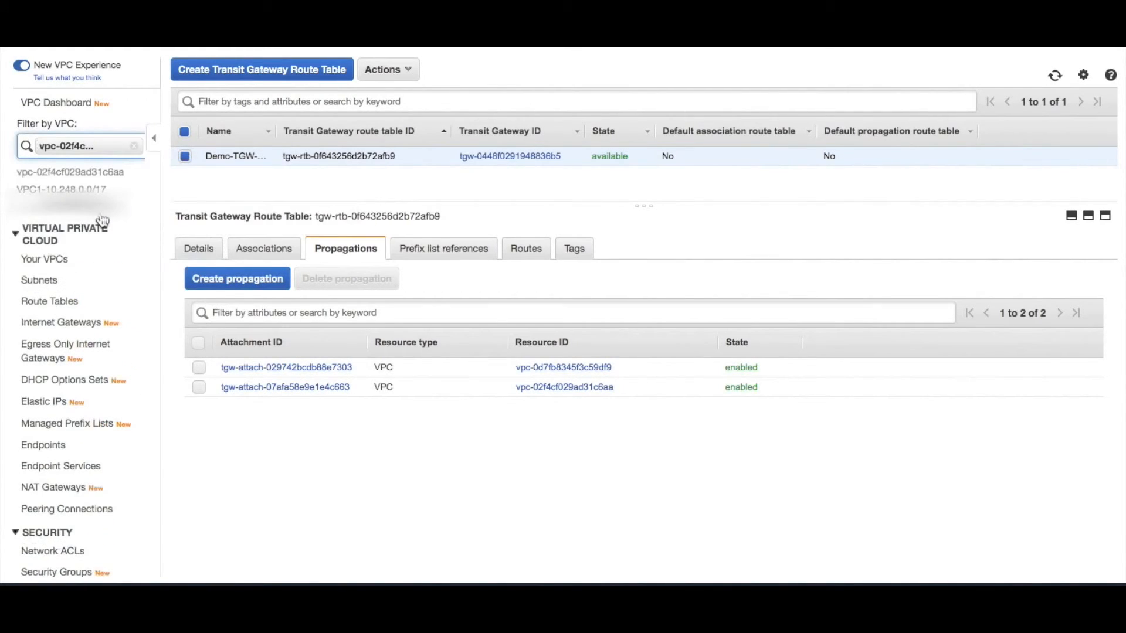
pyautogui.click(58, 305)
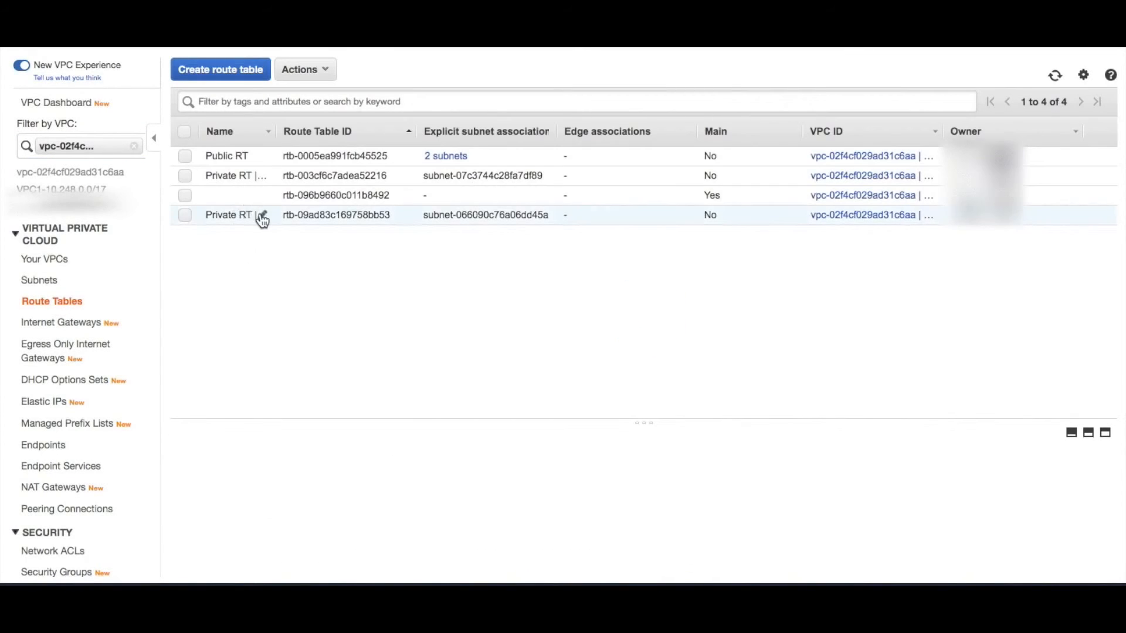
# Add a route with destination 10.248.128.0/17 to the Public RT route table of VPC1.
pyautogui.click(187, 159)
pyautogui.moveTo(326, 420); pyautogui.dragTo(281, 256)
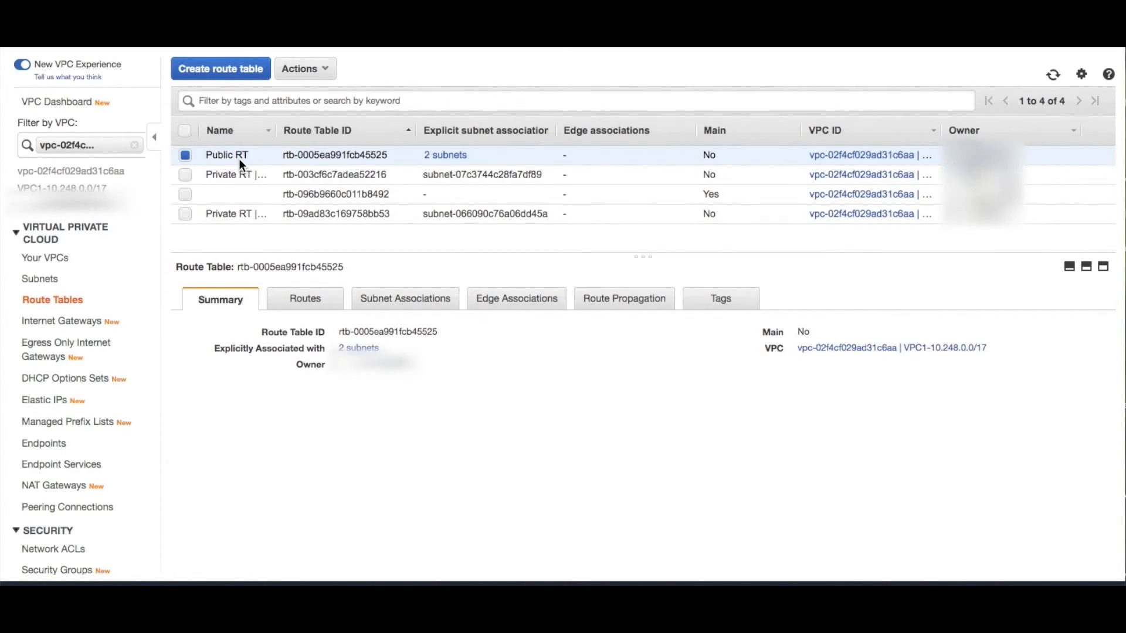
pyautogui.click(304, 302)
pyautogui.click(237, 340)
pyautogui.click(62, 238)
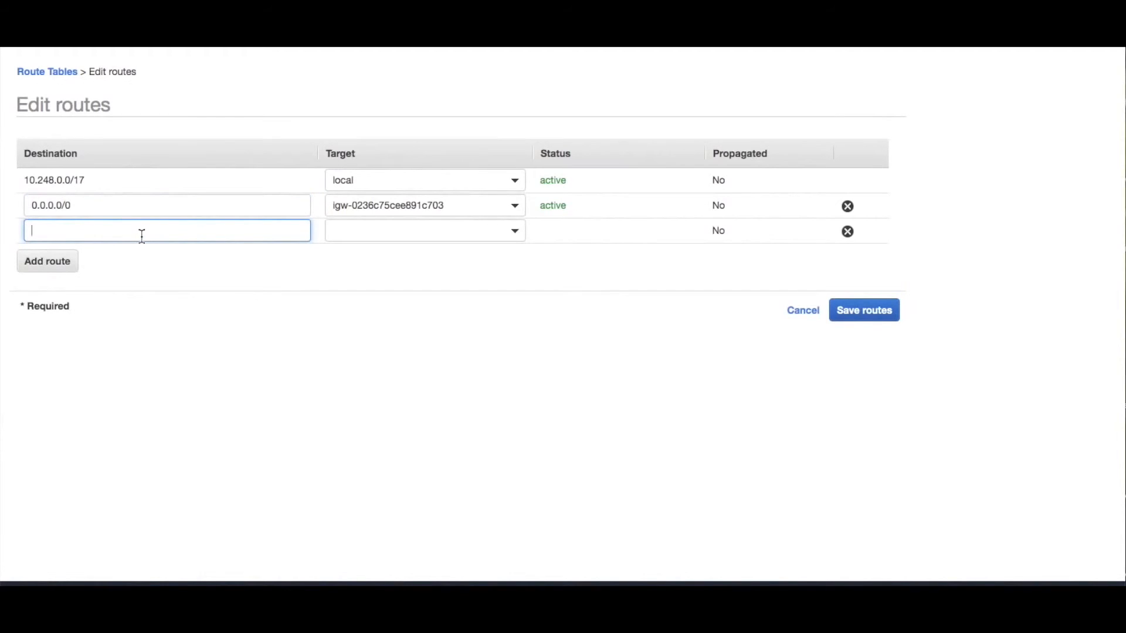
pyautogui.write('10.2')
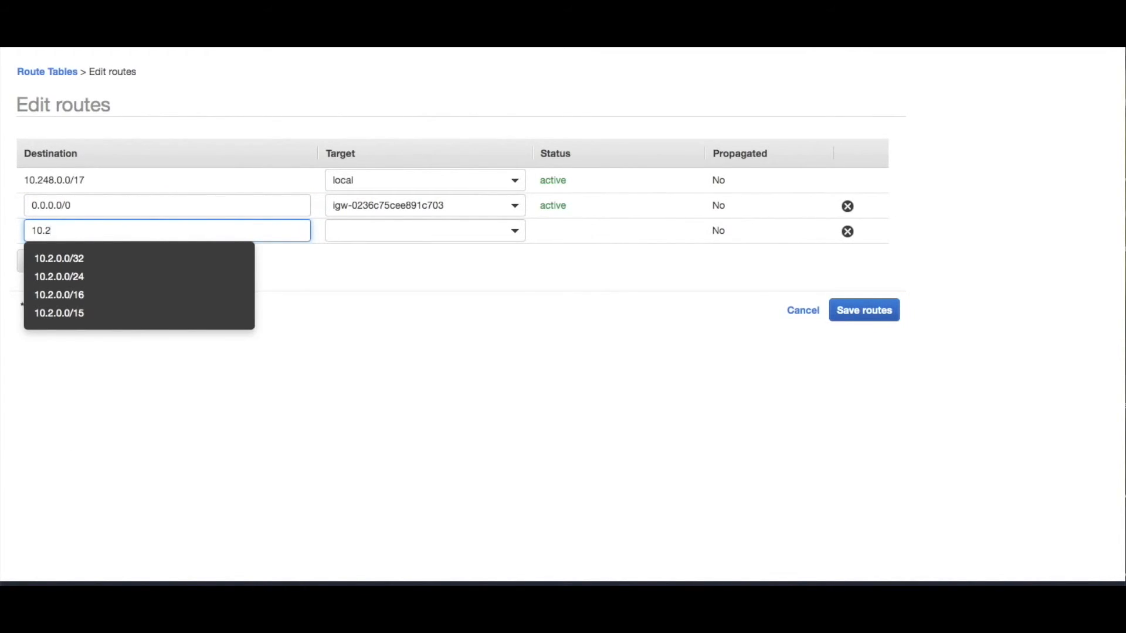
pyautogui.write('48.1')
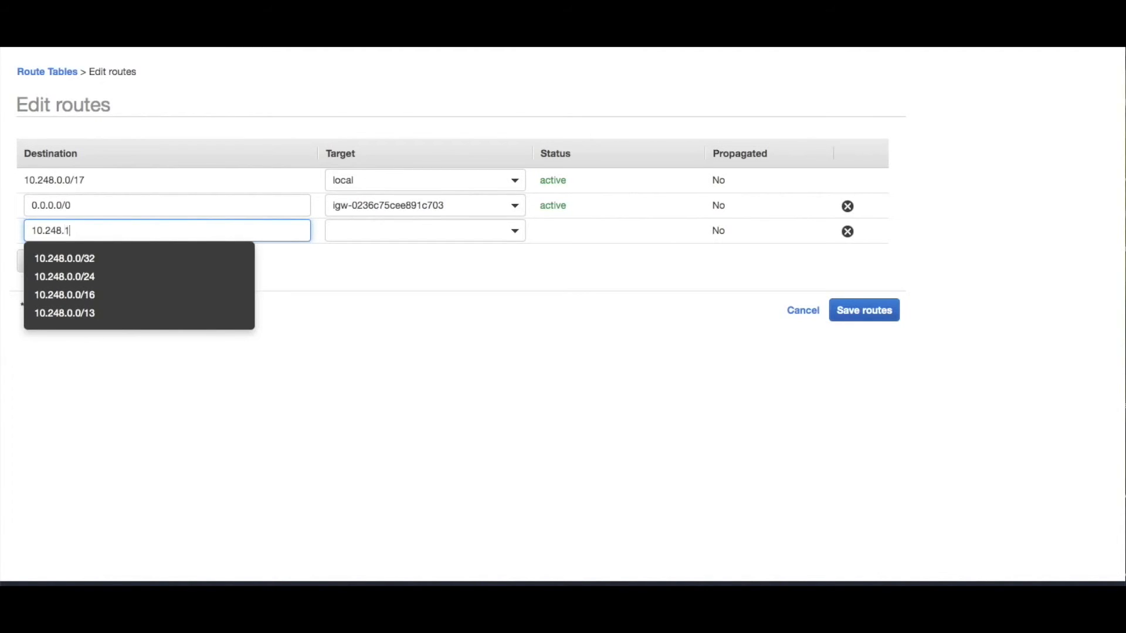
pyautogui.write('28.0')
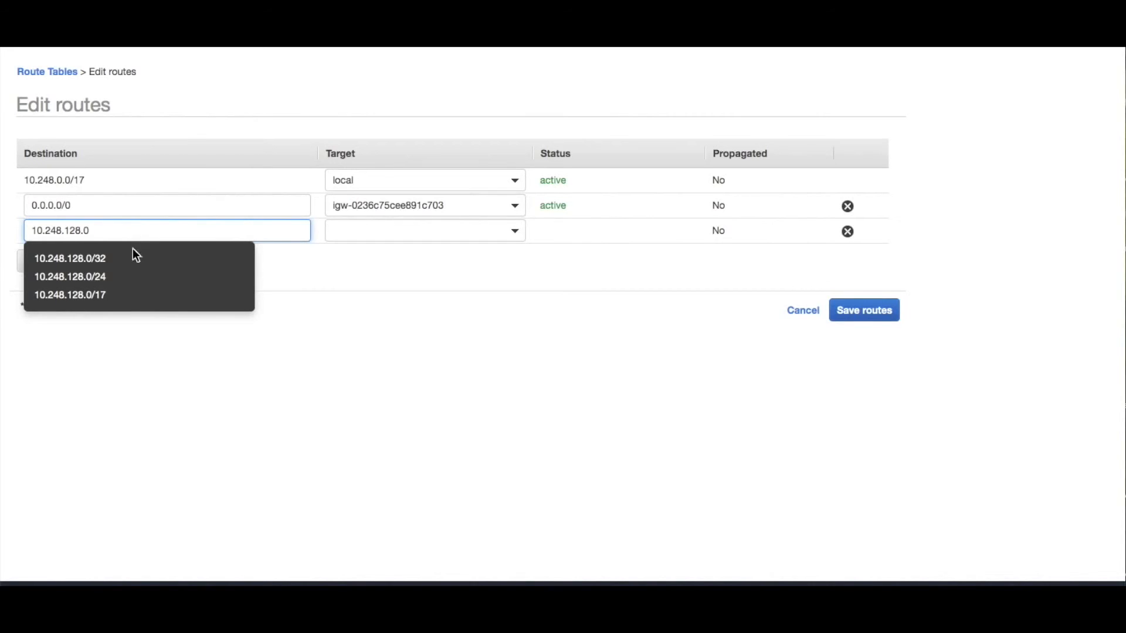
pyautogui.click(118, 298)
# Target the 10.248.128.0/17 route at the Demo-TGW transit gateway and save the routes.
pyautogui.click(394, 231)
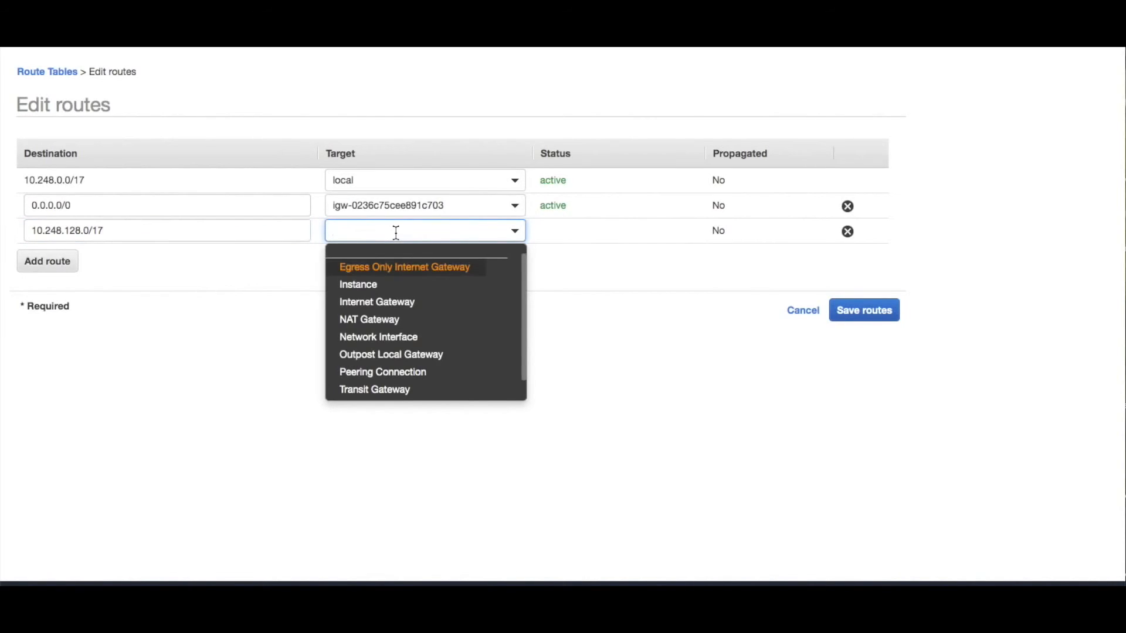
pyautogui.click(405, 390)
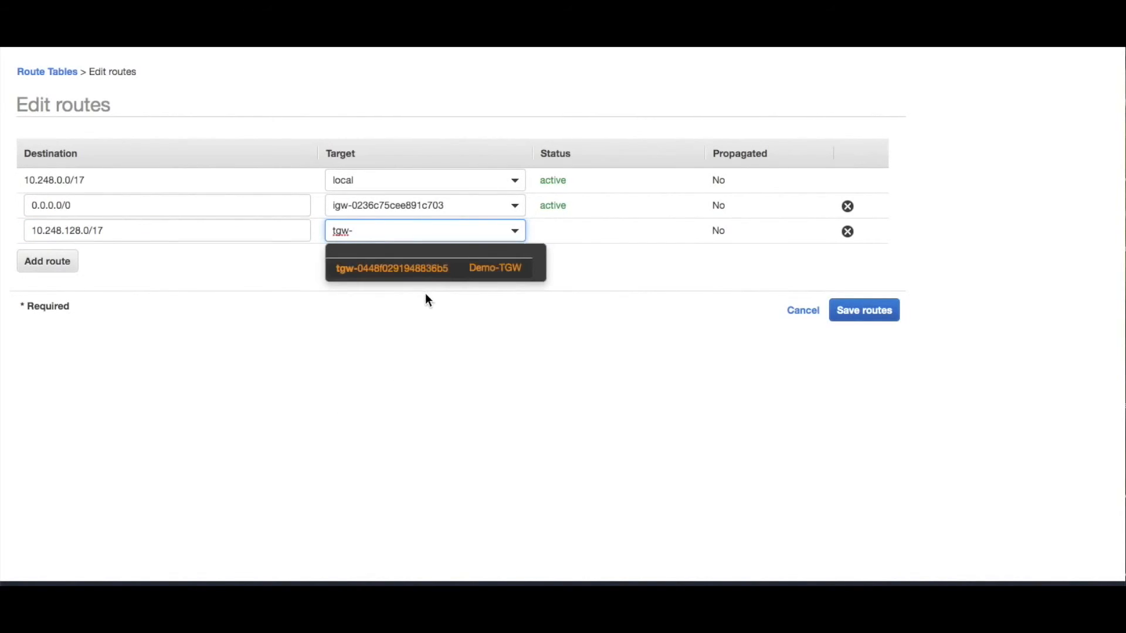
pyautogui.click(420, 270)
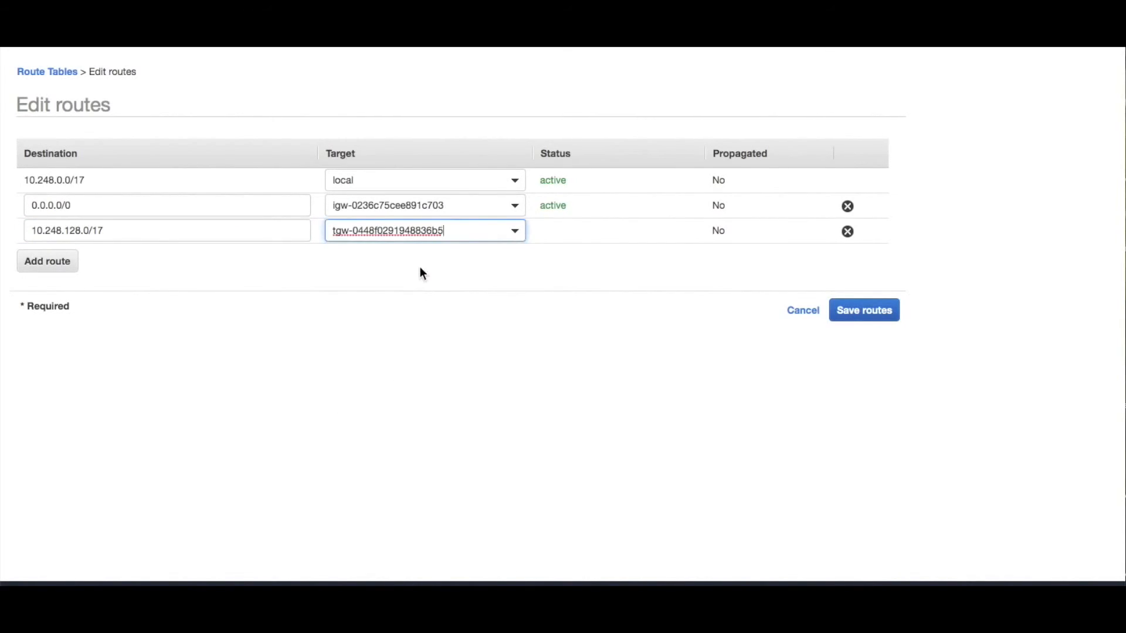
pyautogui.click(879, 316)
pyautogui.click(655, 198)
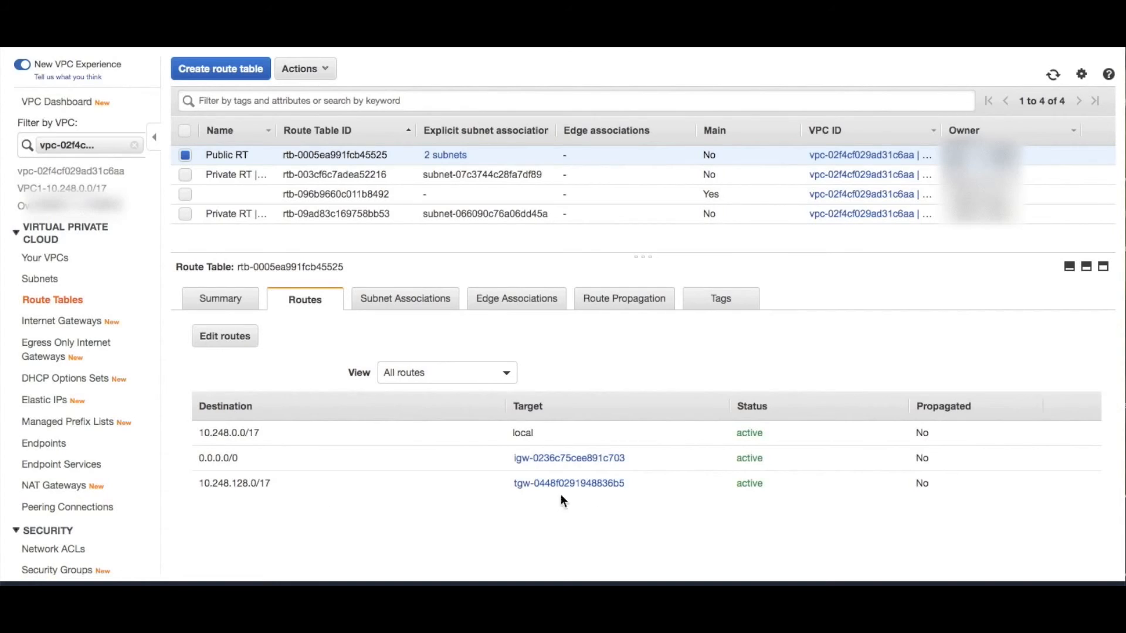
# Filter the route tables by VPC2-10.248.128.0/17 and show the routes of its Public RT.
pyautogui.click(136, 146)
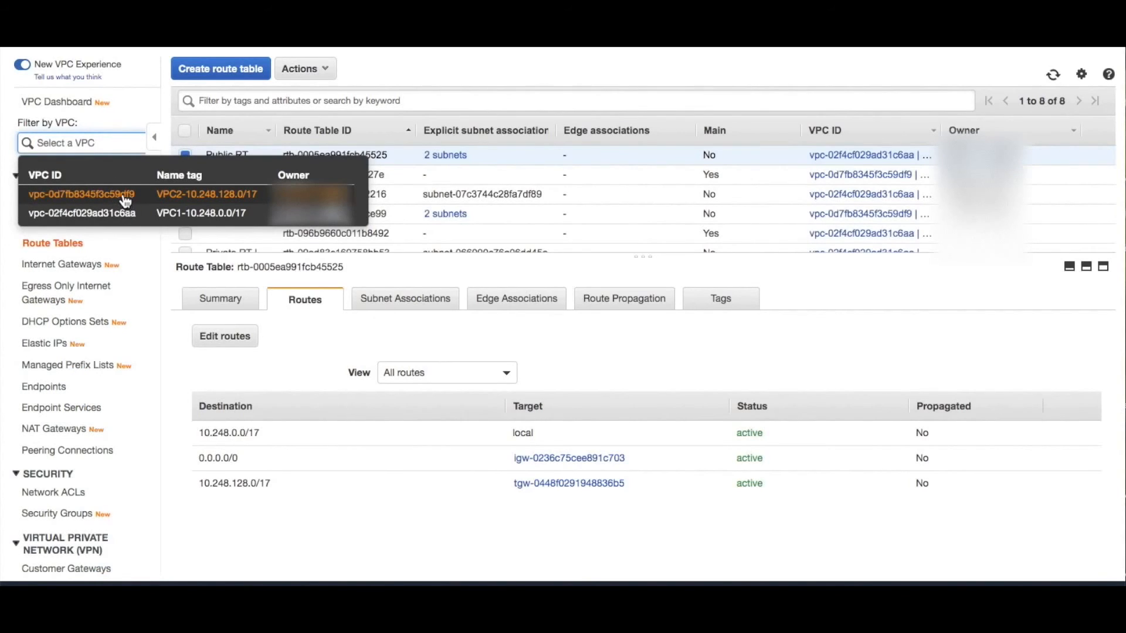
pyautogui.click(124, 199)
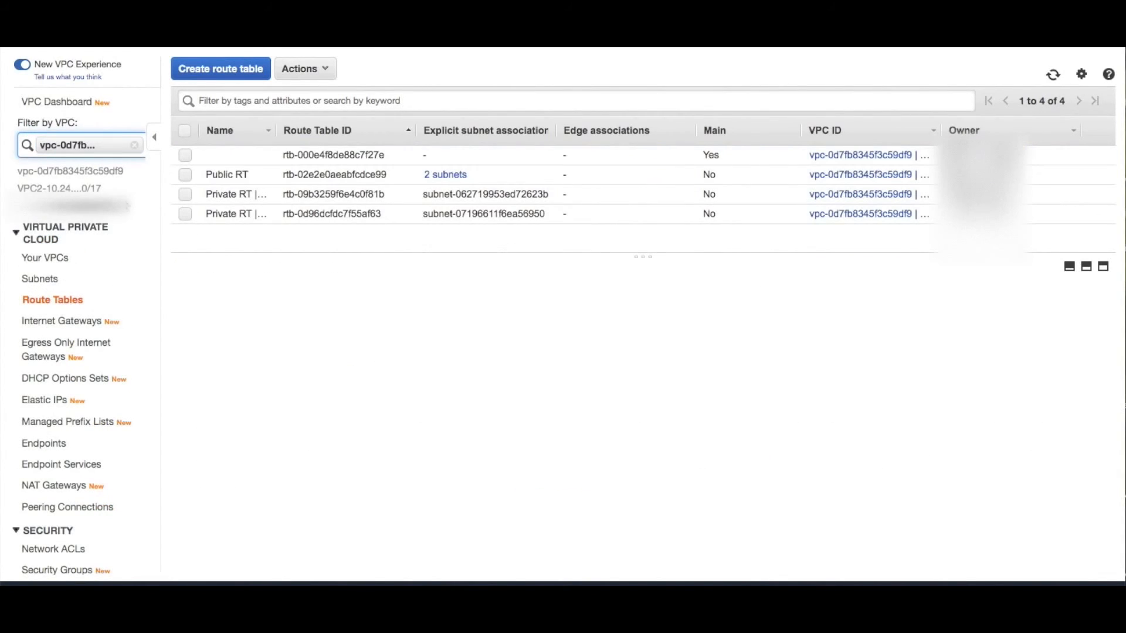
pyautogui.click(186, 175)
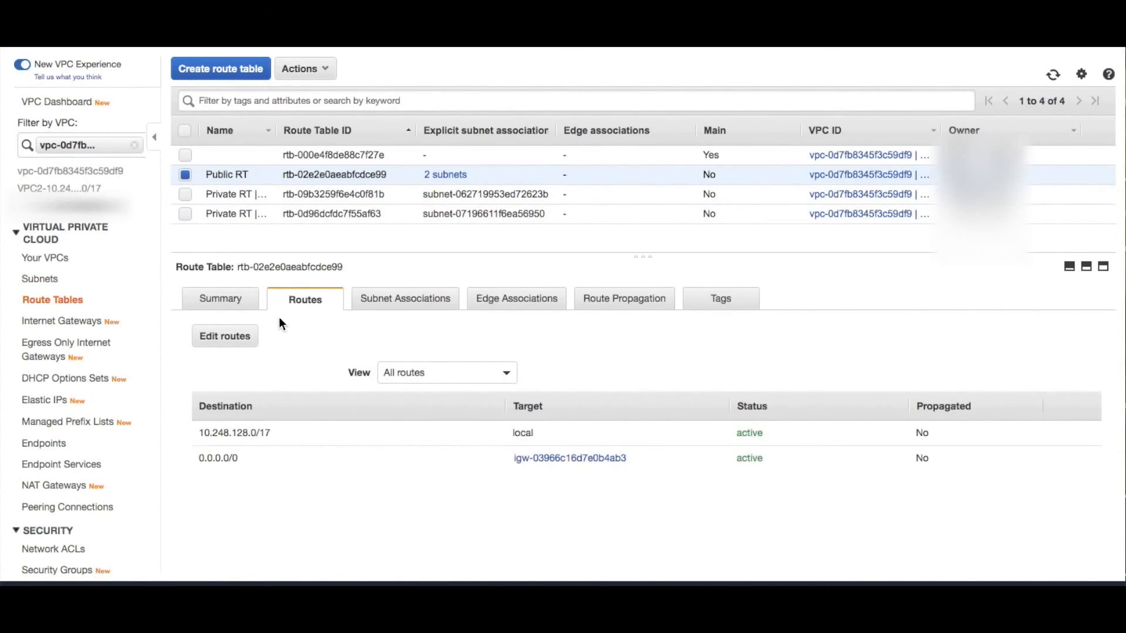
# Add a route with destination 10.248.0.0/17 to the Public RT route table of VPC2.
pyautogui.click(251, 346)
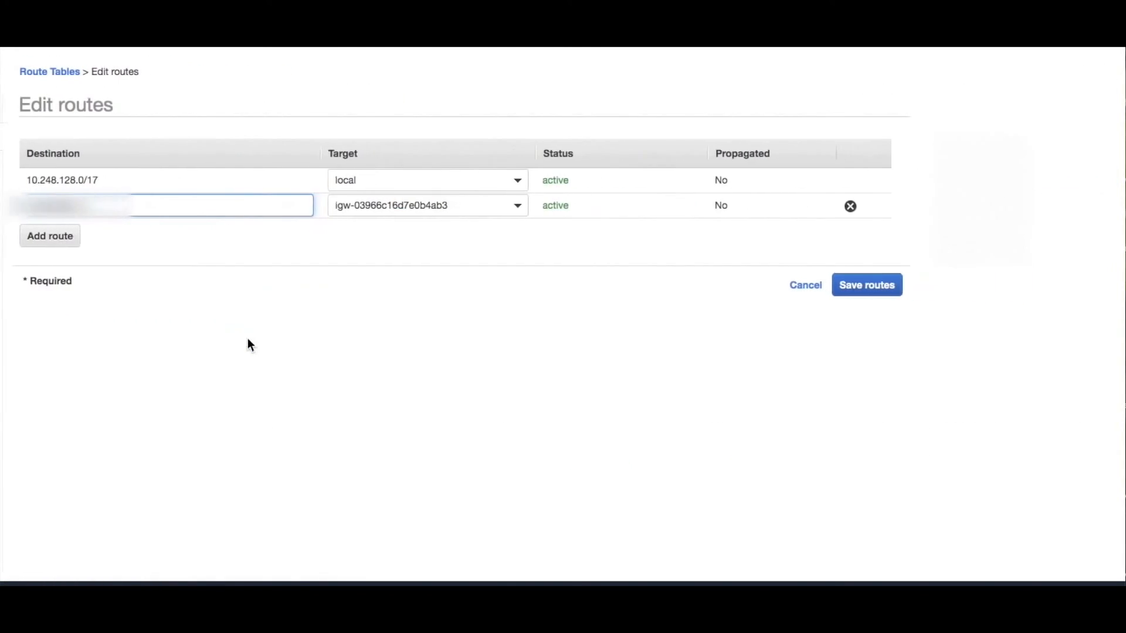
pyautogui.click(68, 237)
pyautogui.write('10')
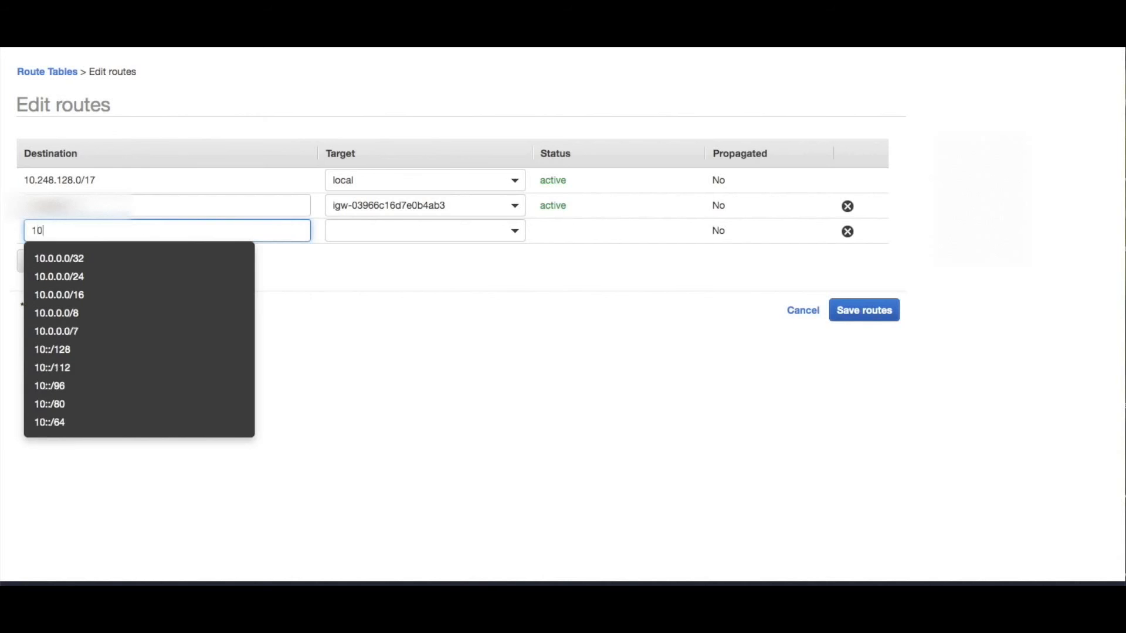
pyautogui.write('.24')
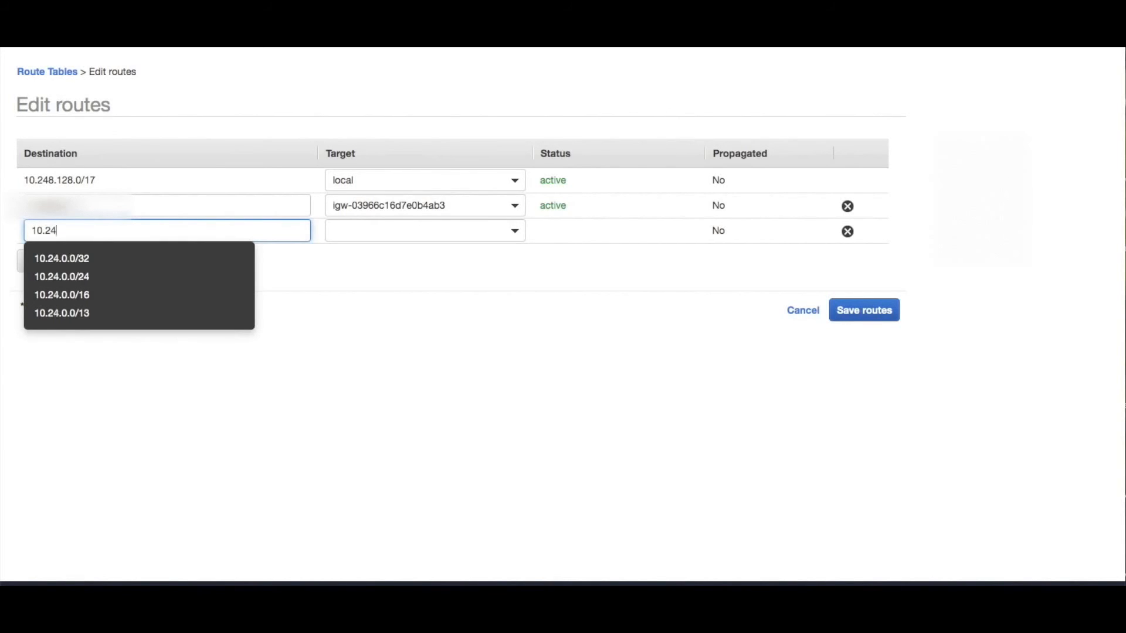
pyautogui.write('8.0.0/')
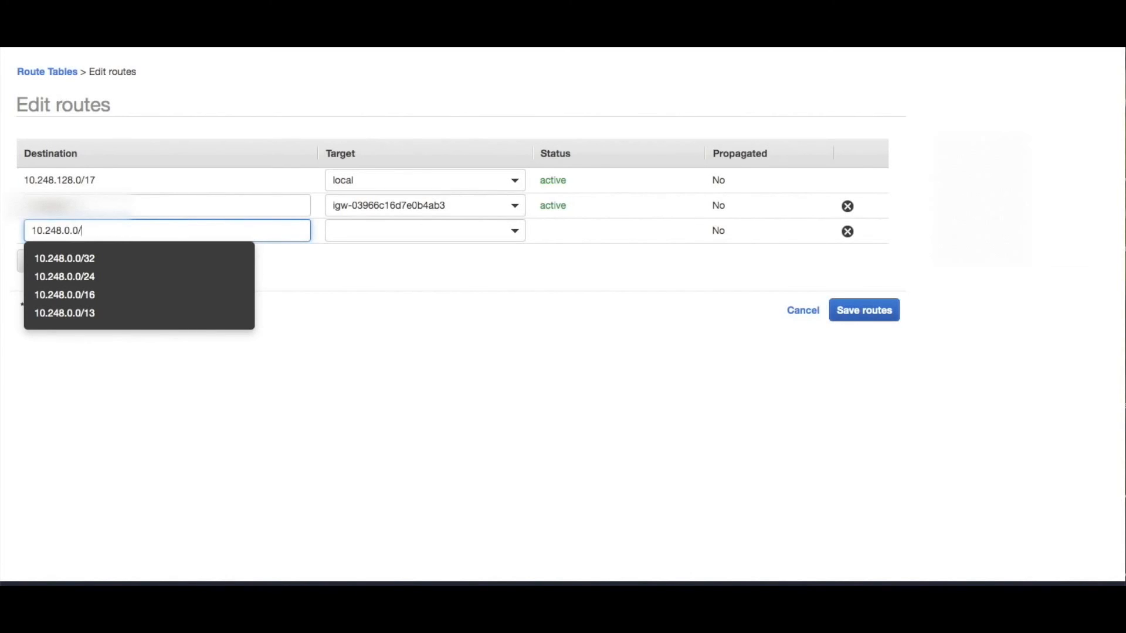
pyautogui.write('17')
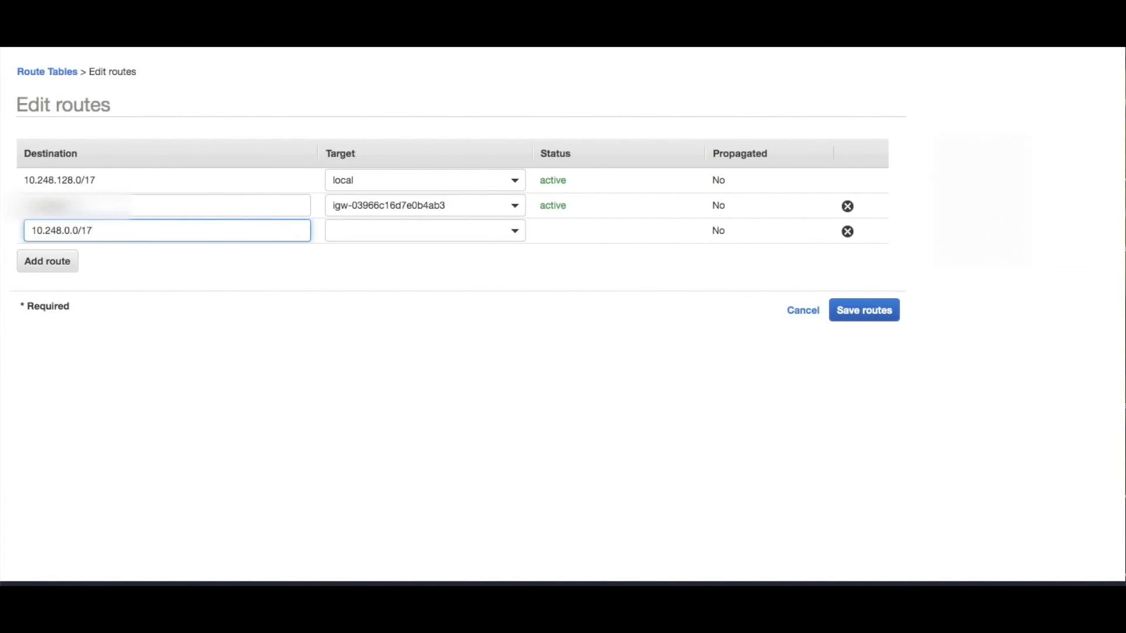
# Target the 10.248.0.0/17 route at the Demo-TGW transit gateway, save the routes and deselect the route table.
pyautogui.click(503, 233)
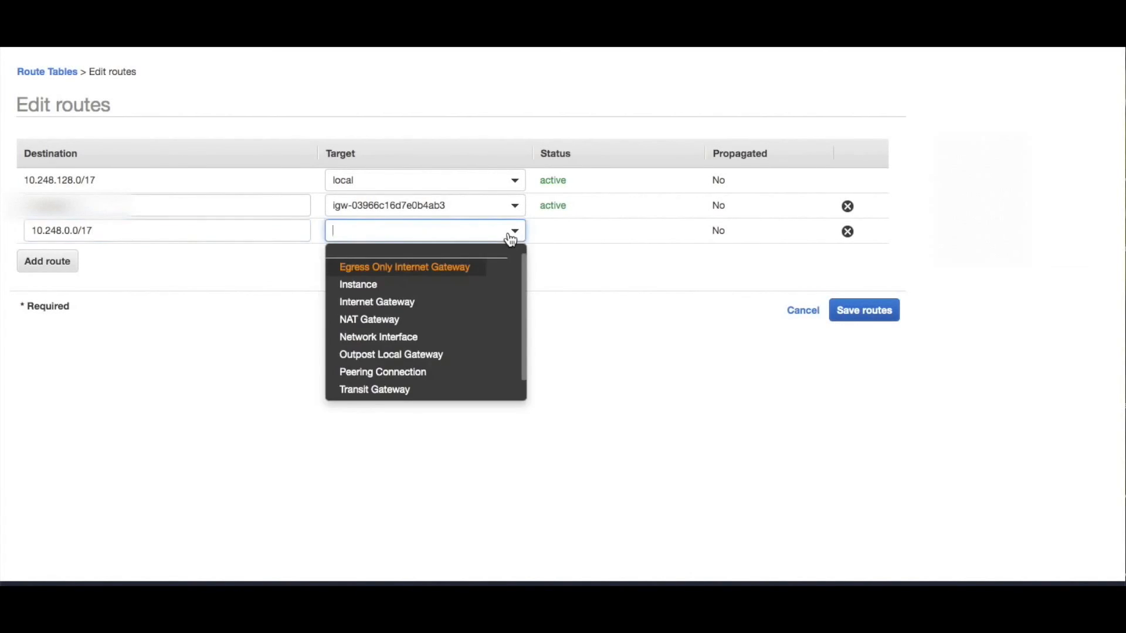
pyautogui.click(434, 389)
pyautogui.click(466, 271)
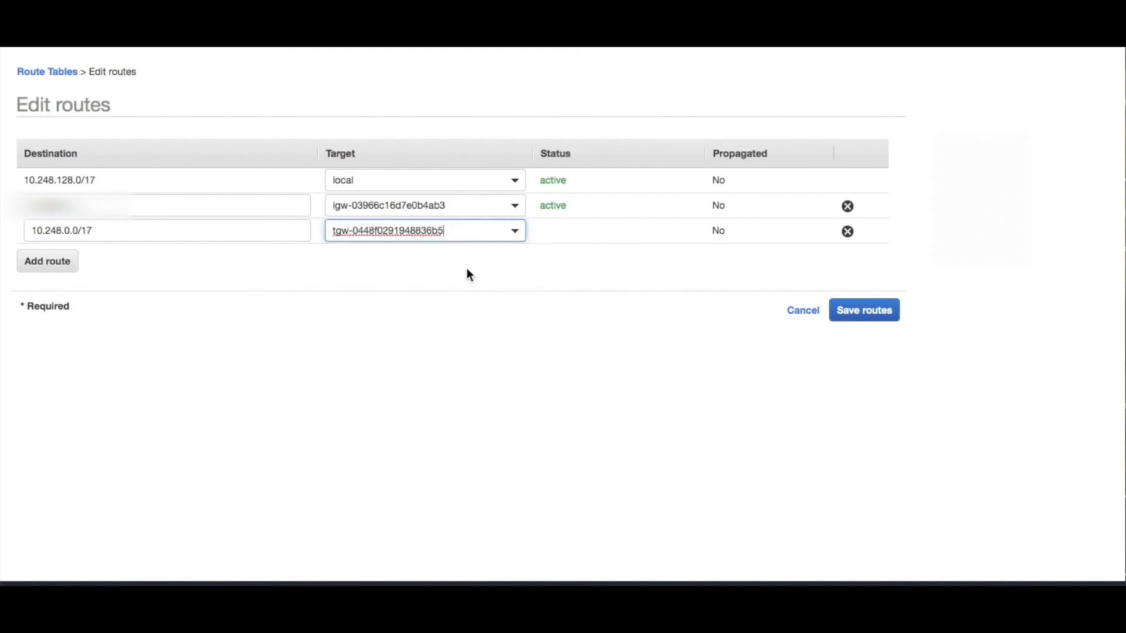
pyautogui.click(860, 313)
pyautogui.click(654, 198)
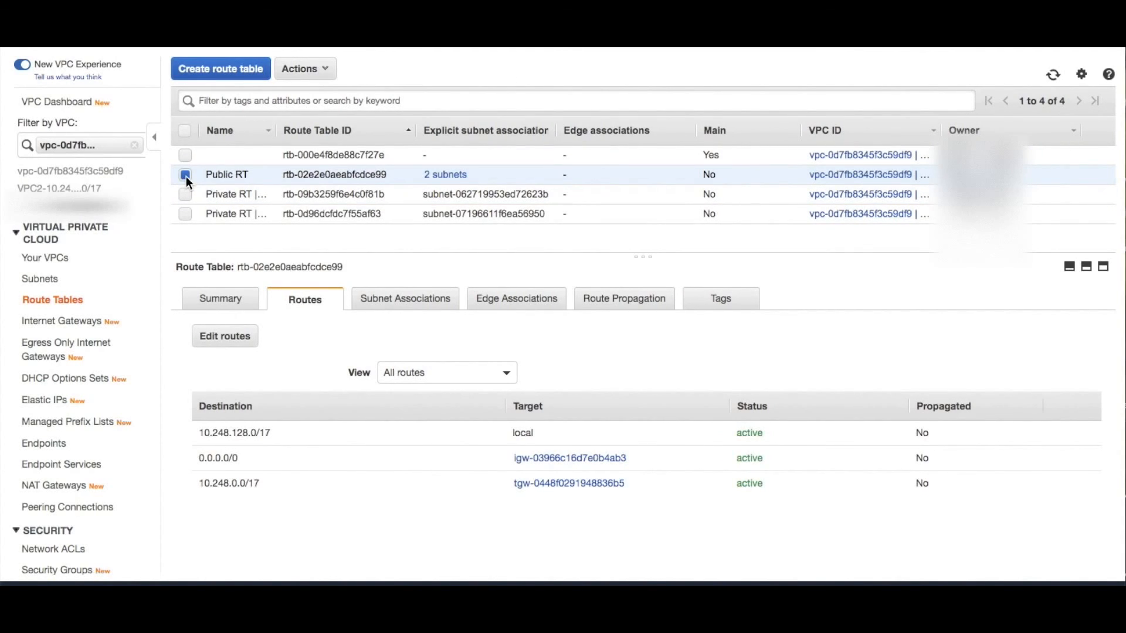
pyautogui.click(187, 176)
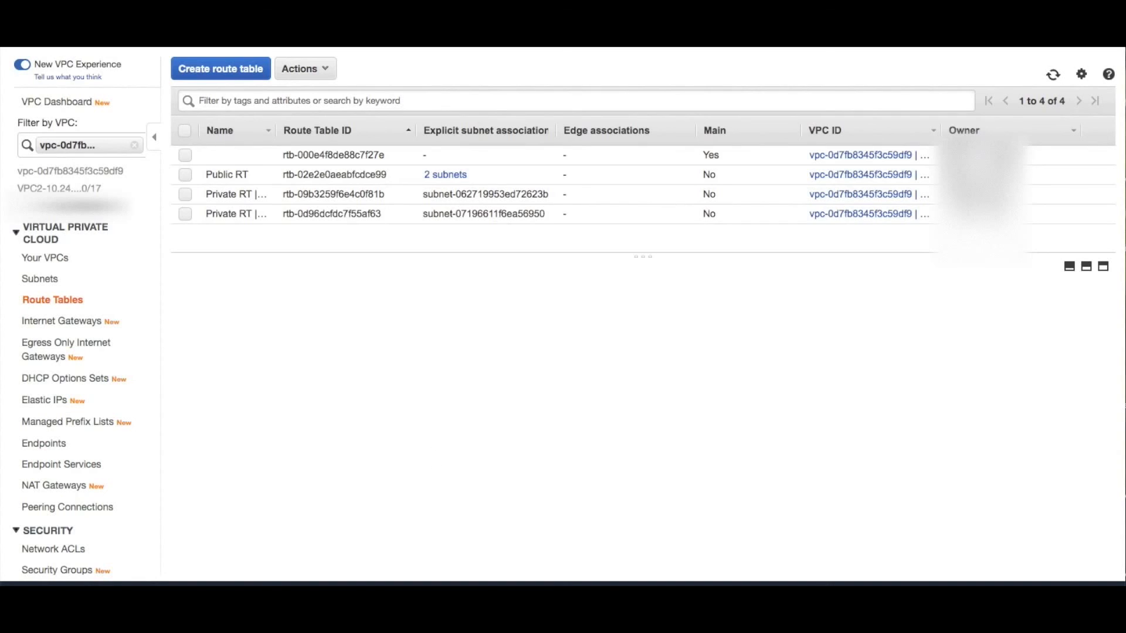
# Switch to the terminal and rerun telnet 10.248.206.33 22 to test connectivity between the VPCs.
pyautogui.press('super+Tab')
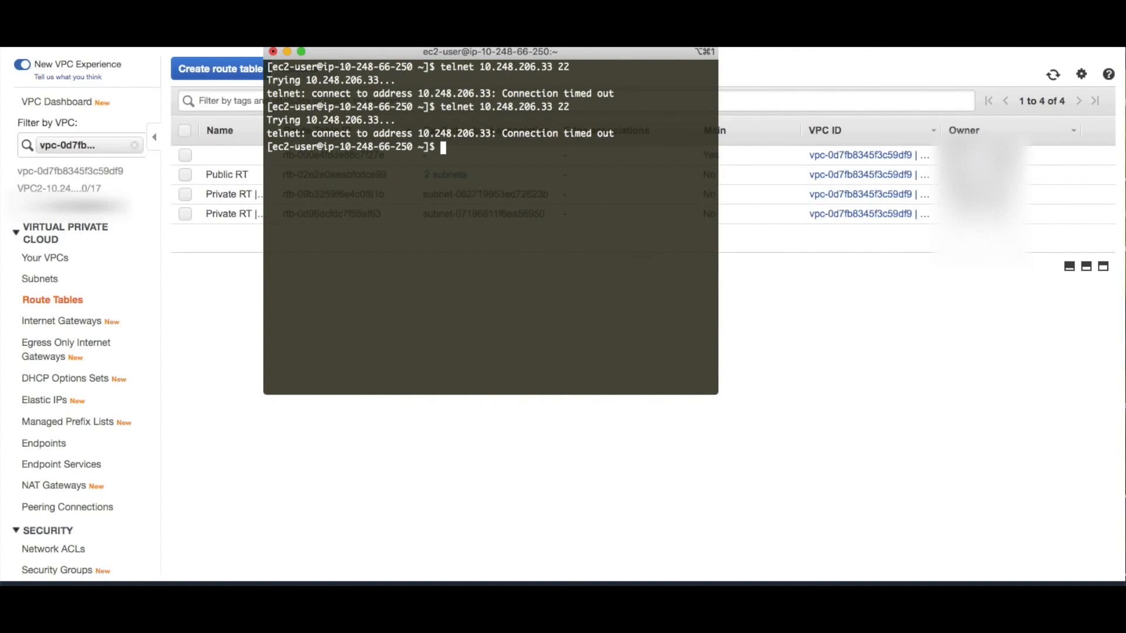
pyautogui.press('Up')
pyautogui.press('Return')
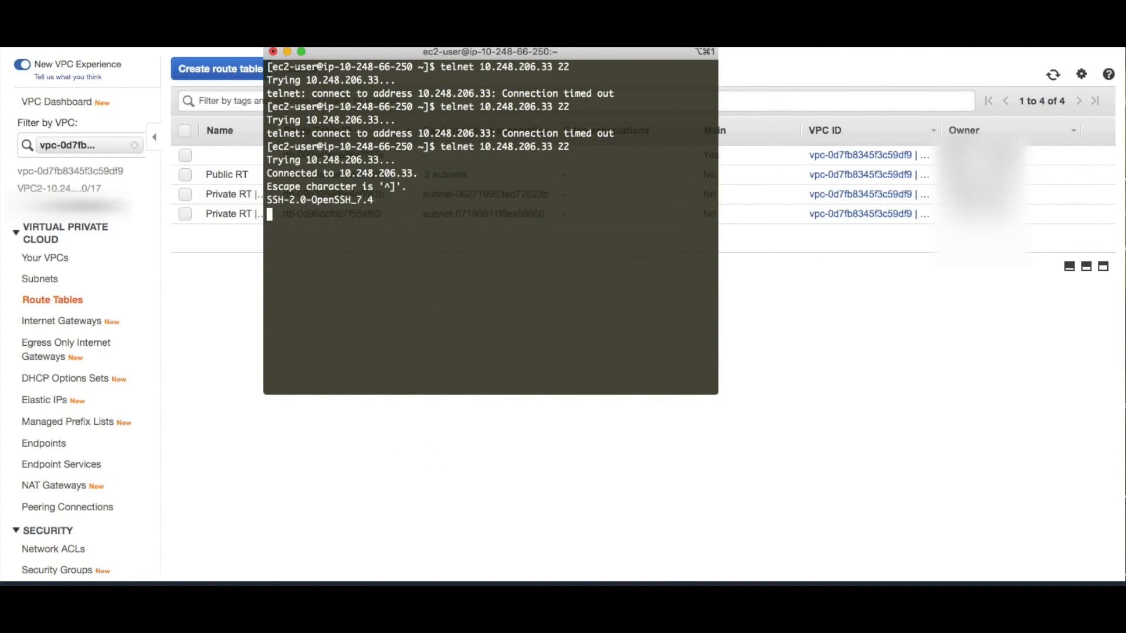